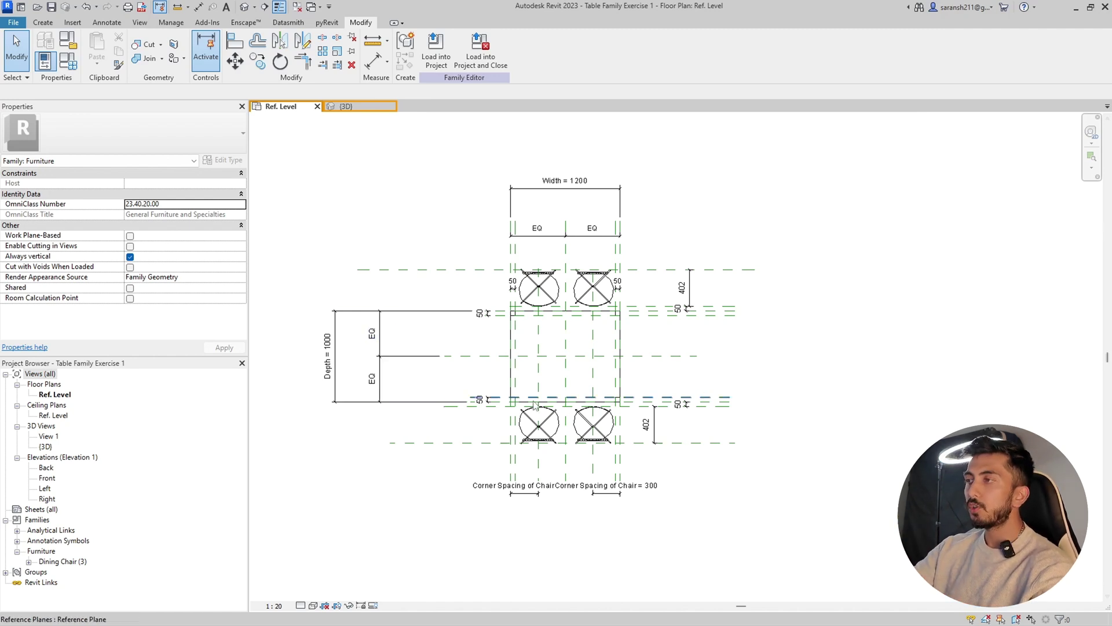
Set the Number of Chair parameter of the Rectangular table type to 3 and apply it
left_click(537, 425)
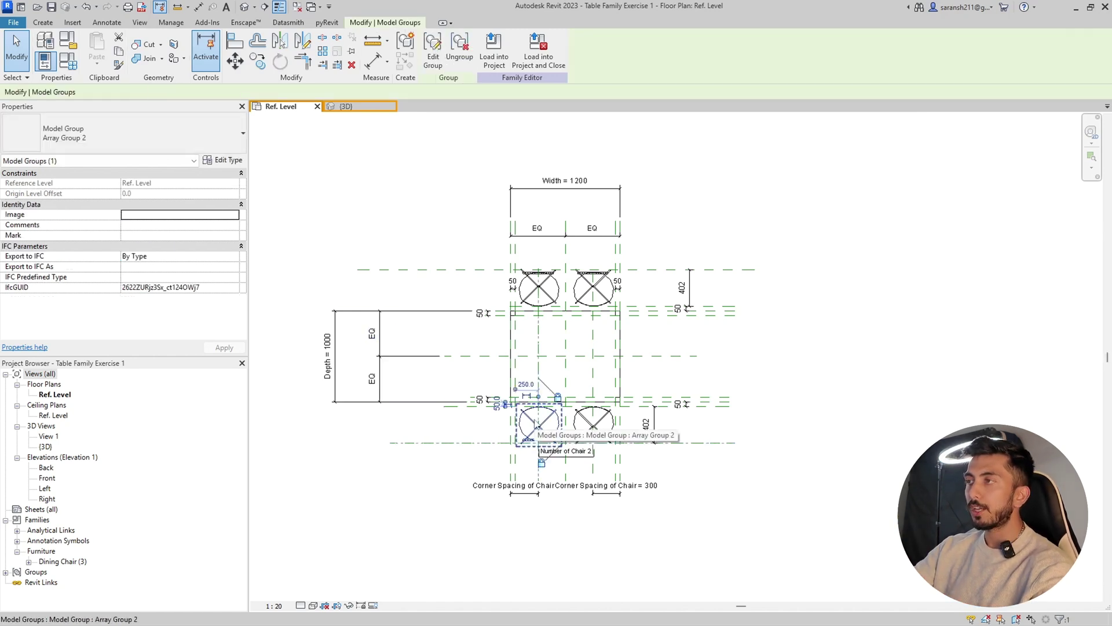
left_click(65, 67)
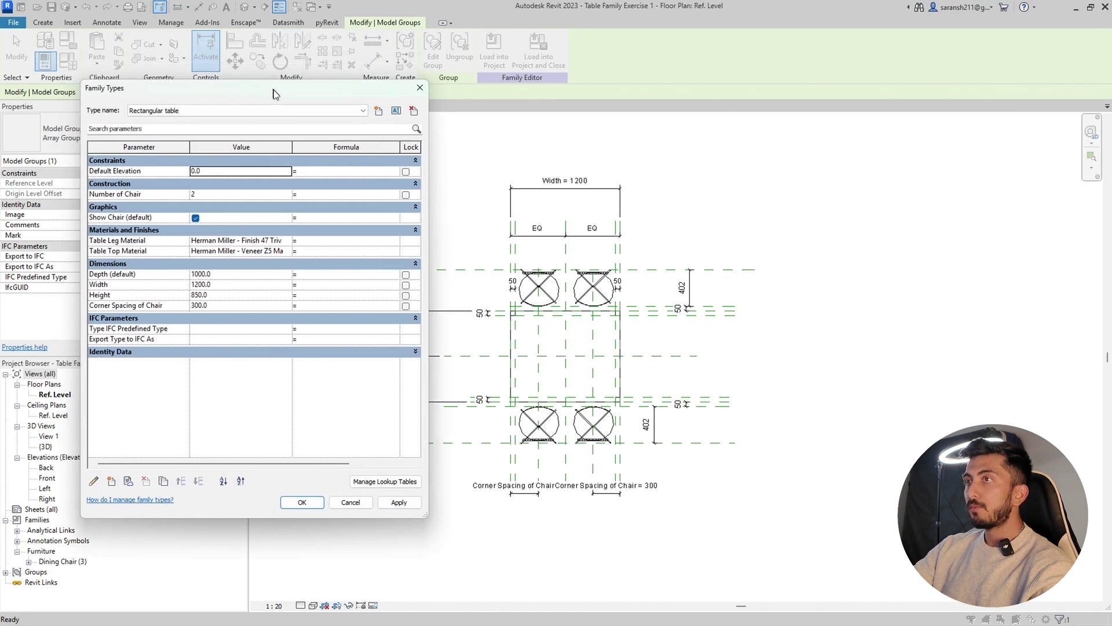
left_click_drag(275, 94, 275, 100)
left_click(152, 202)
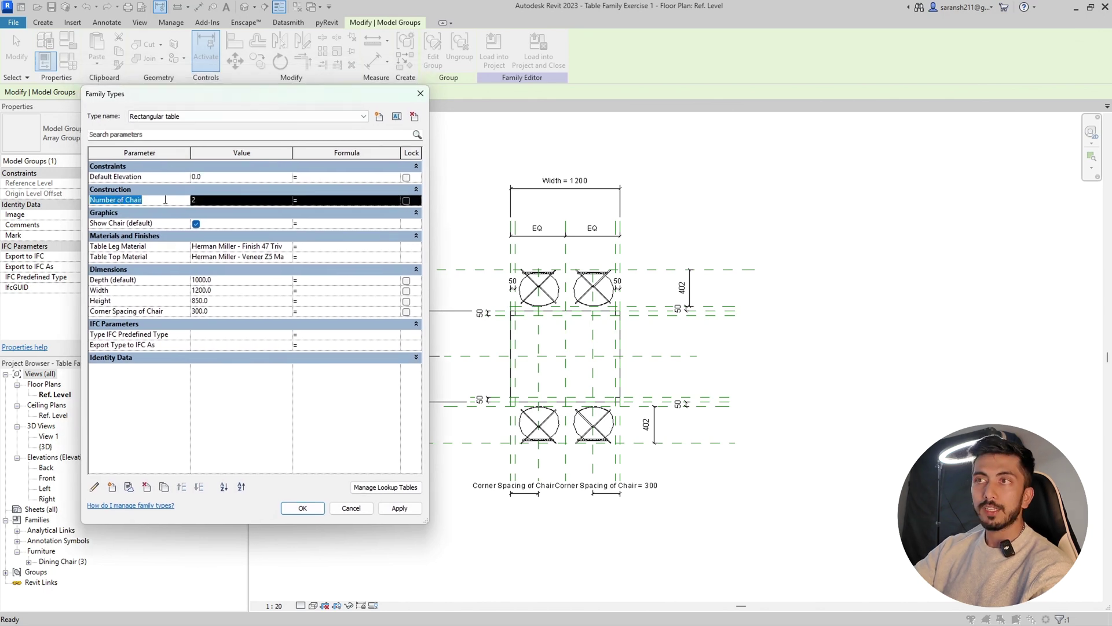
left_click(165, 199)
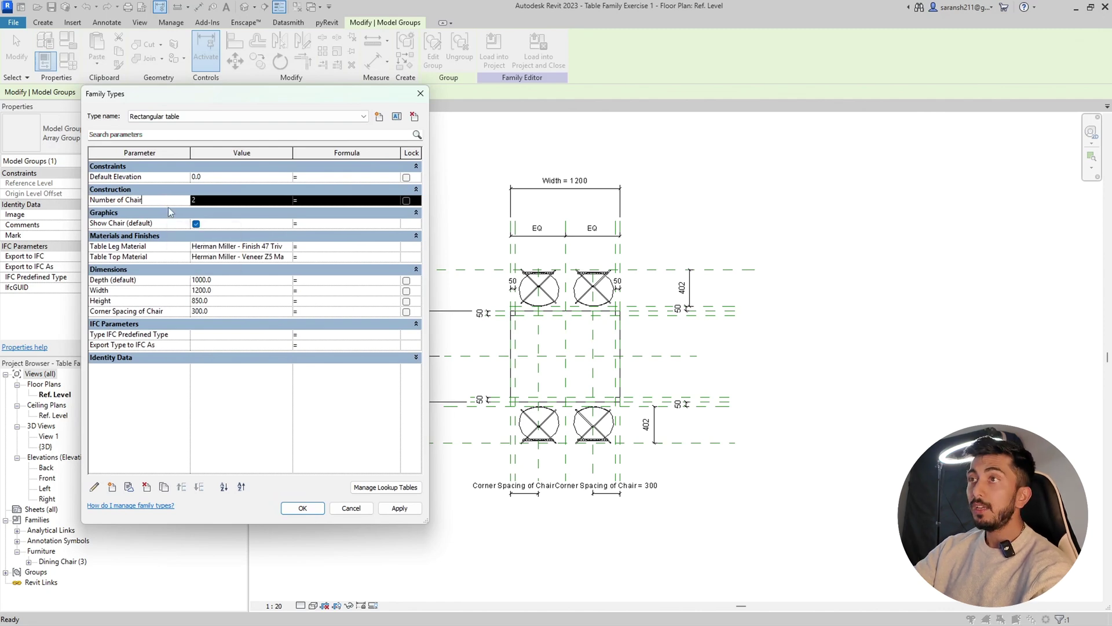
key("Tab")
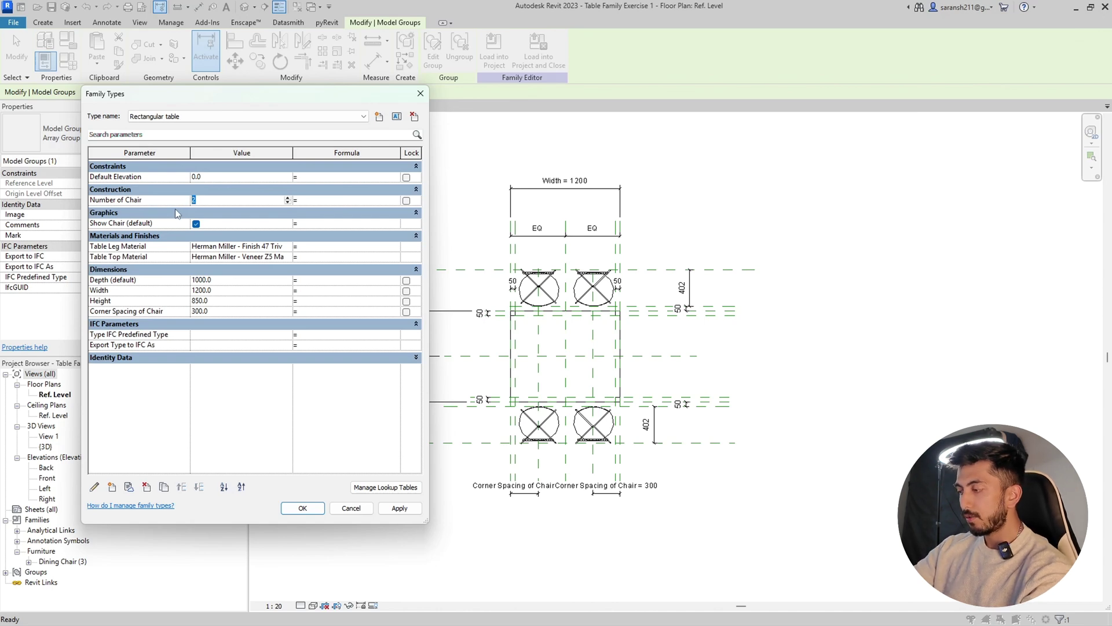
left_click(398, 508)
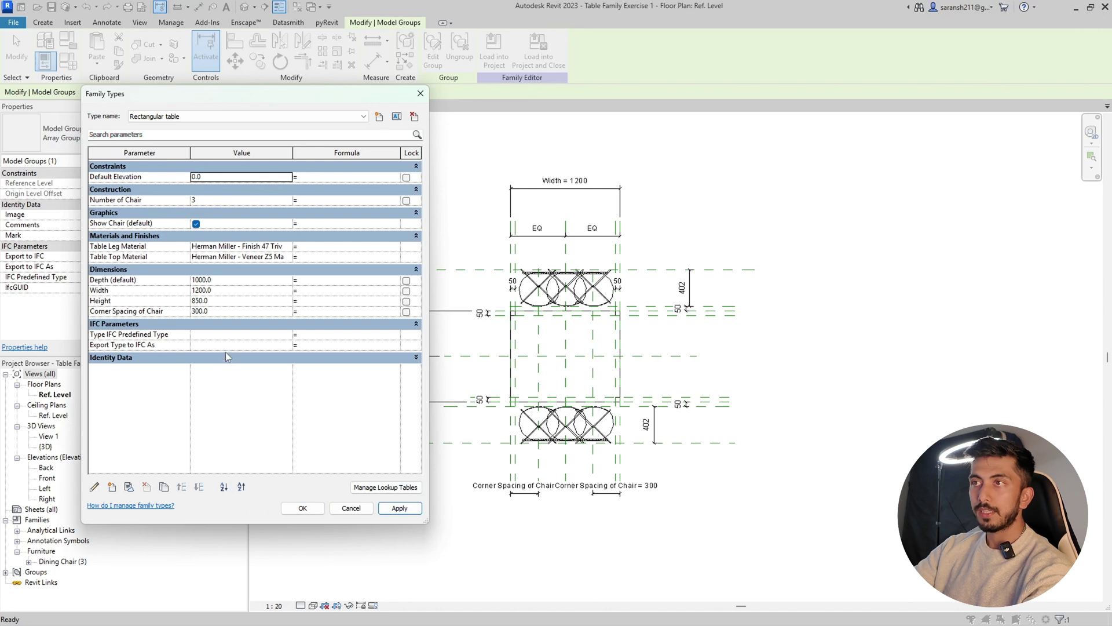
Set the table's Width parameter to 1500 and accept the family type changes
left_click(246, 289)
type("1")
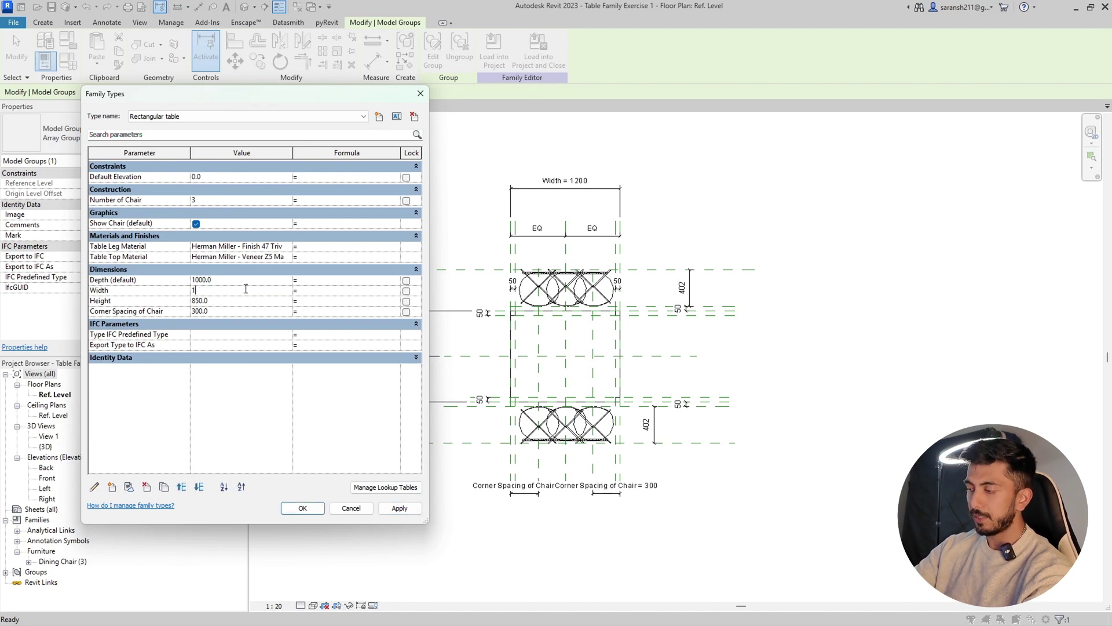
type("500")
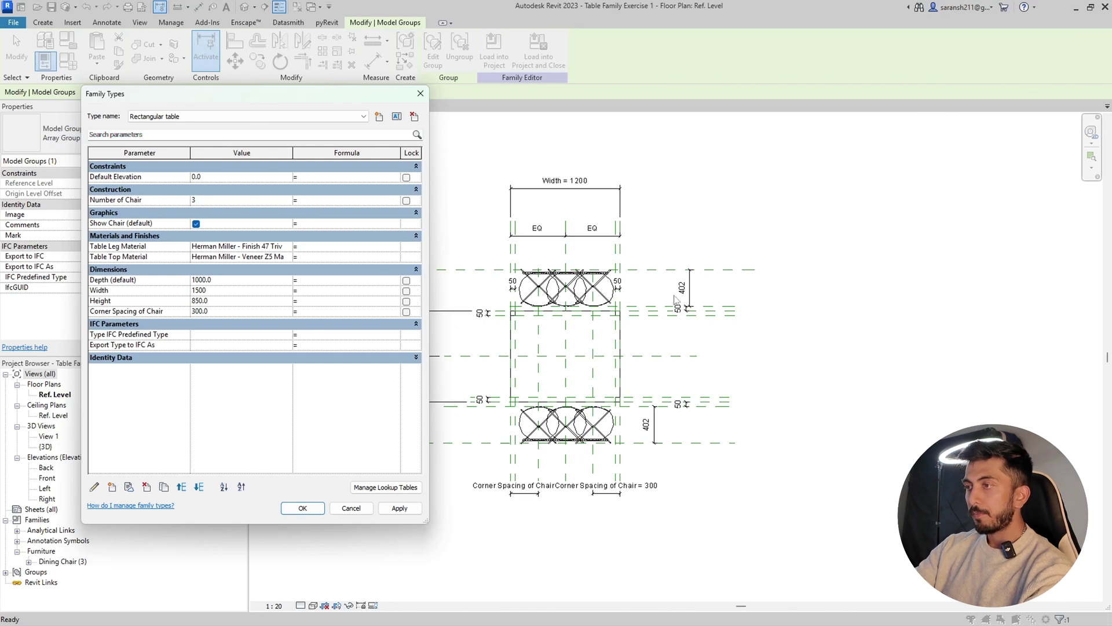
left_click(399, 508)
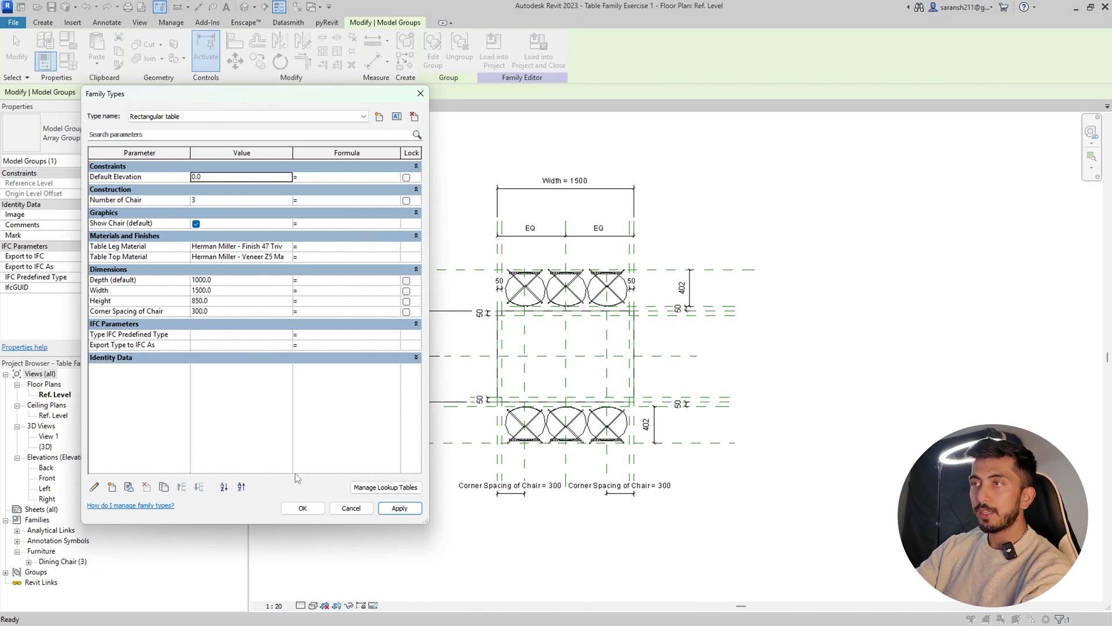
left_click(298, 507)
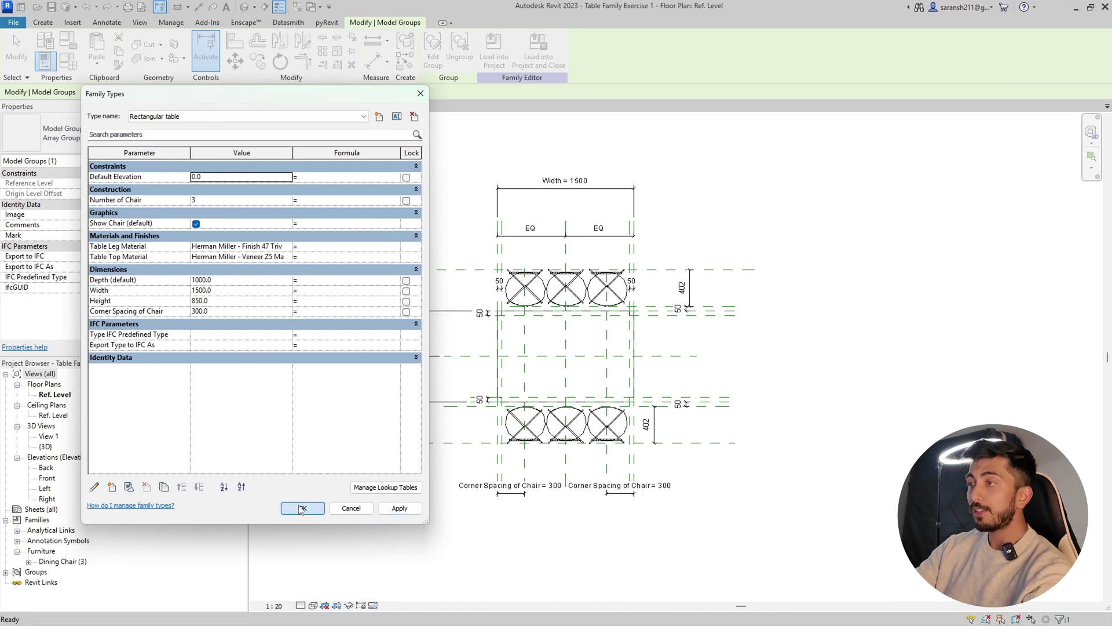
Examine the two Corner Spacing of Chair dimensions and the chair array along the table's lower edge in the floor plan
scroll(512, 509, "up", 4)
left_click(524, 440)
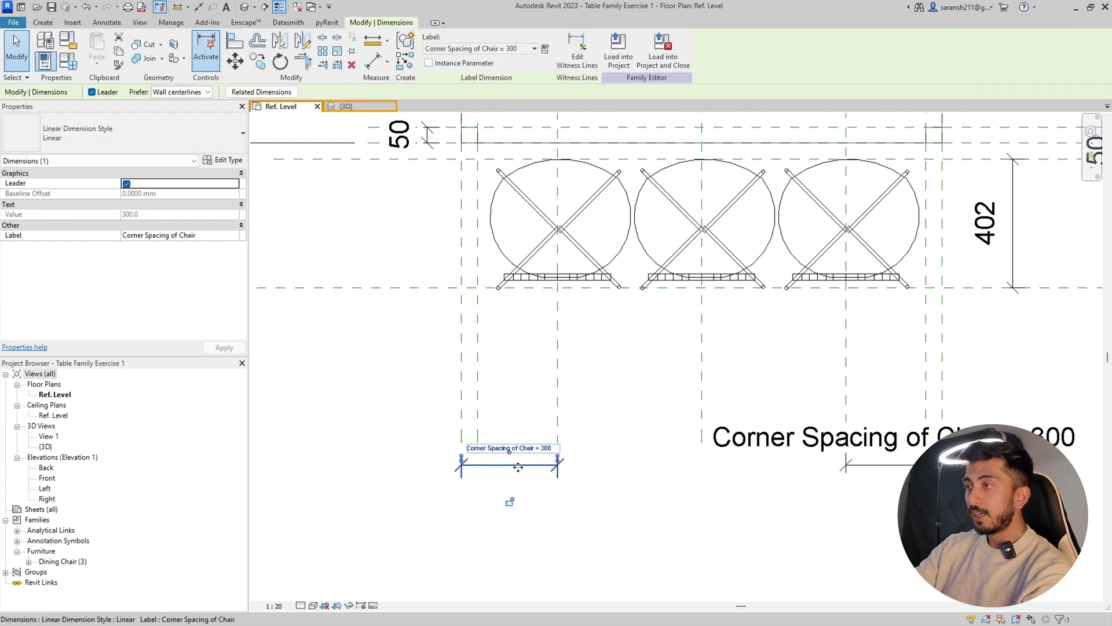
scroll(525, 456, "up", 2)
scroll(527, 461, "down", 3)
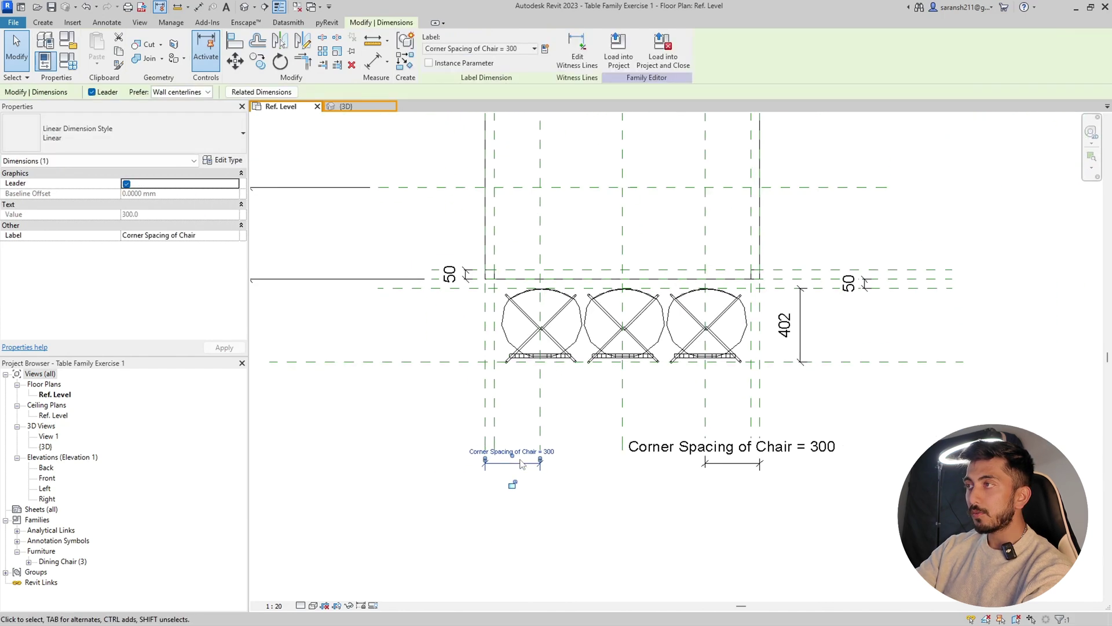
left_click(585, 489)
scroll(585, 489, "down", 2)
left_click(570, 434)
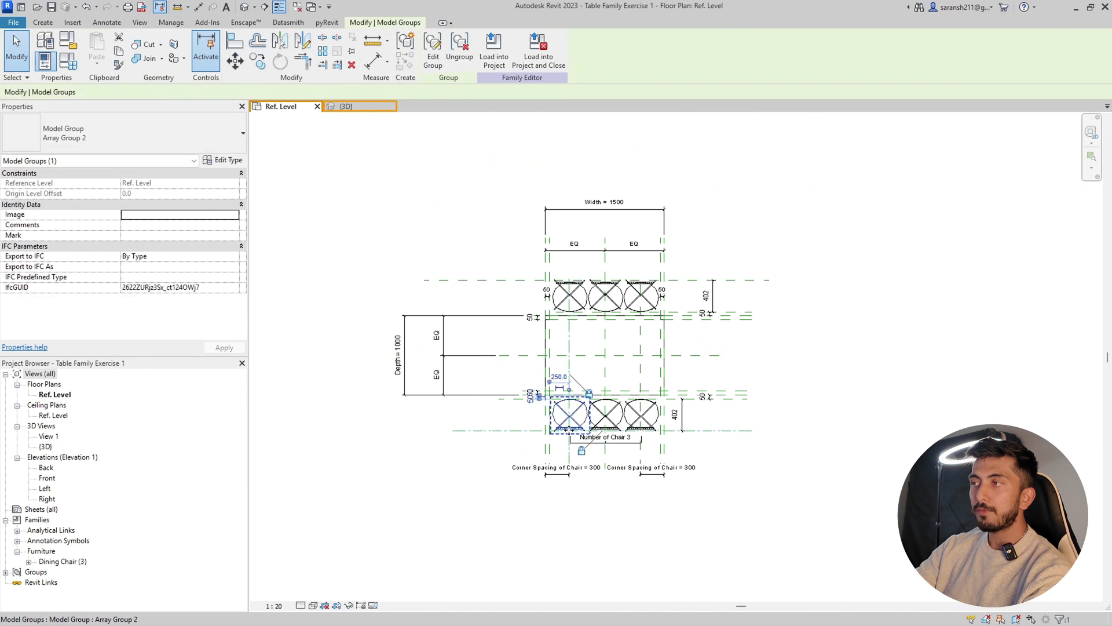
left_click(699, 455)
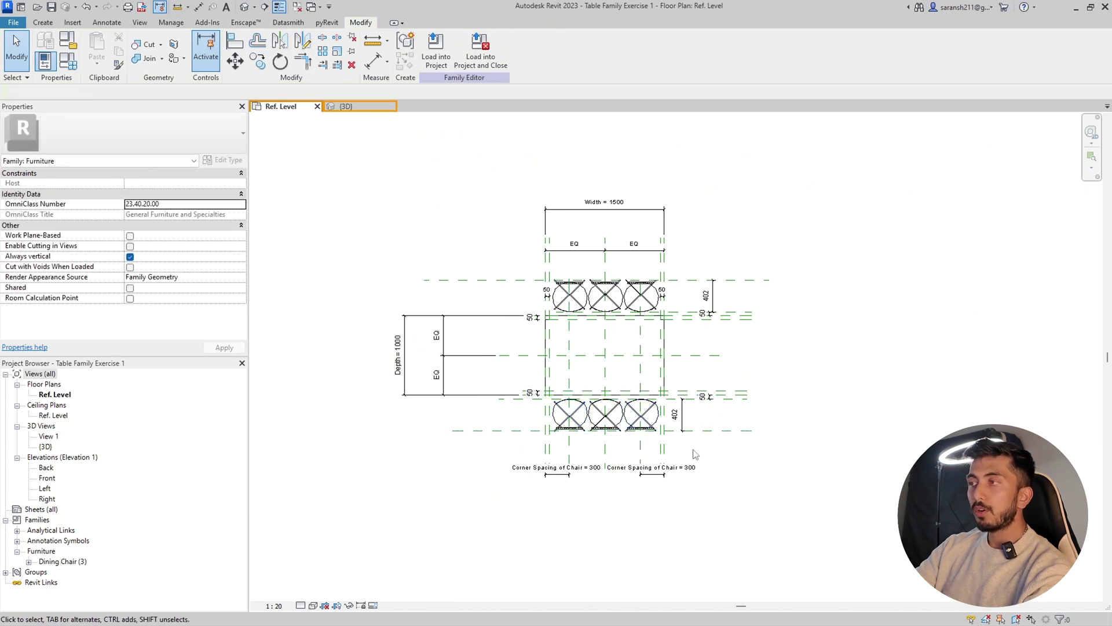
left_click(565, 420)
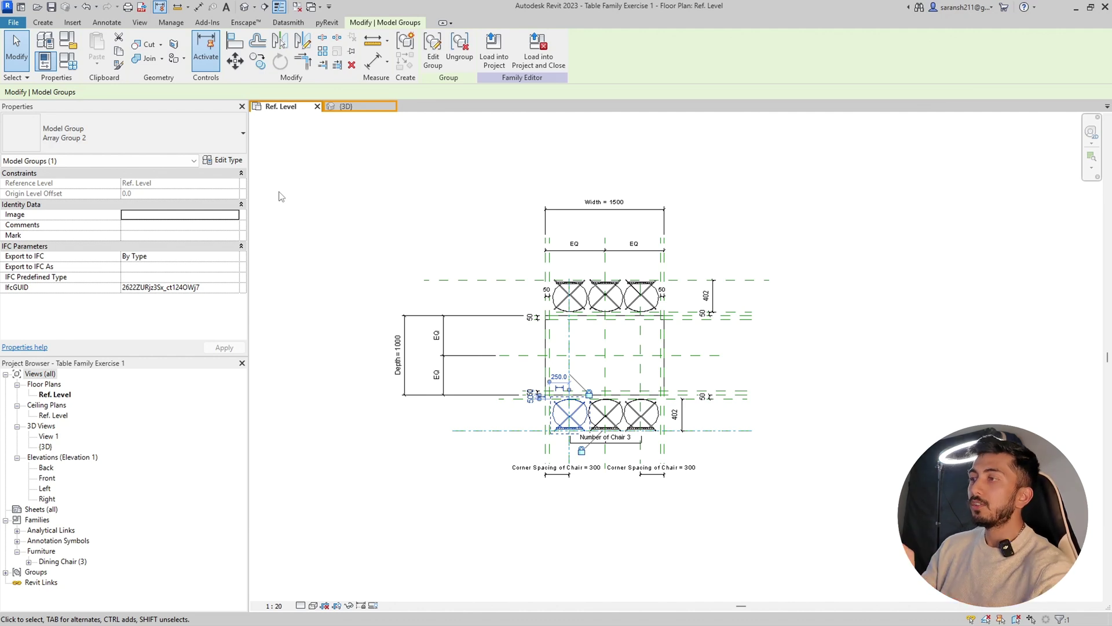
scroll(559, 481, "up", 3)
left_click(559, 482)
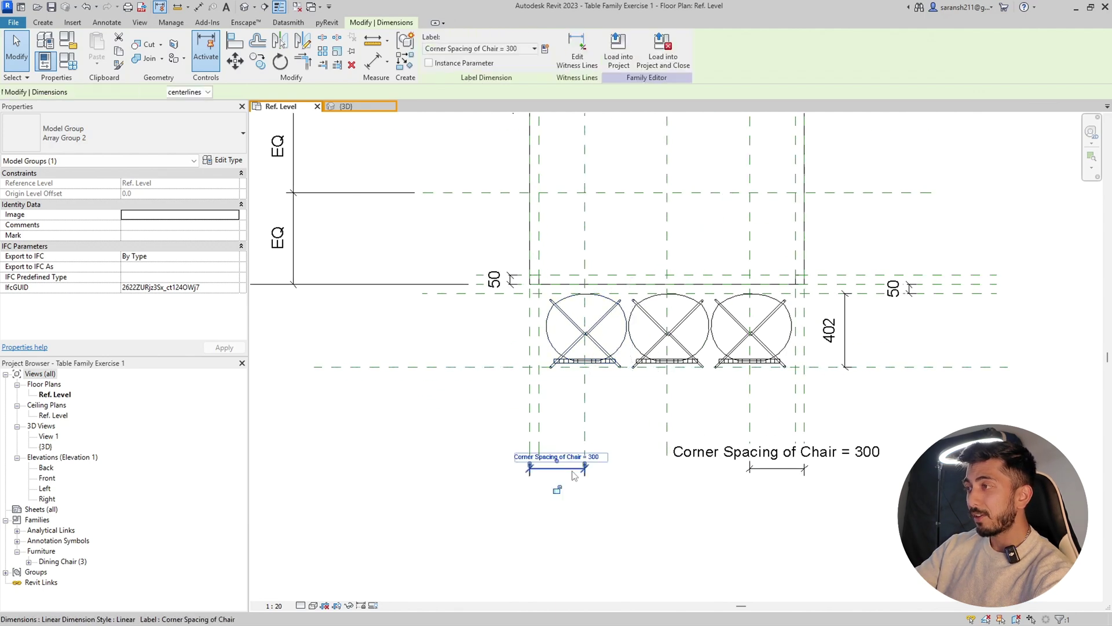
left_click(795, 473)
left_click(881, 521)
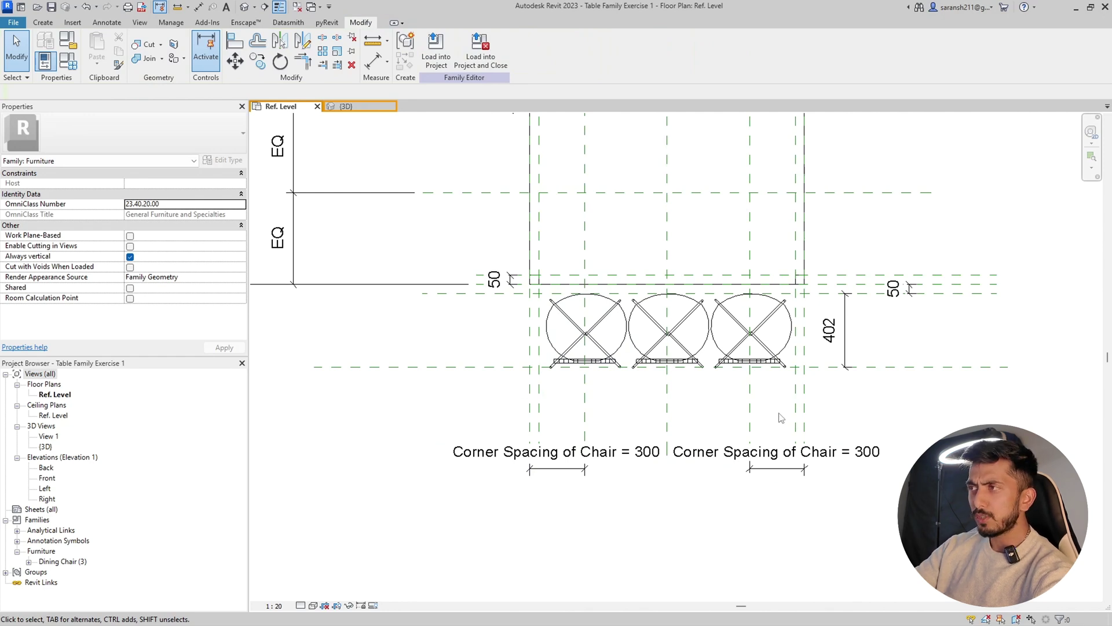
Set the Corner Spacing of Chair parameter to 200 in the family types and accept it
left_click(68, 61)
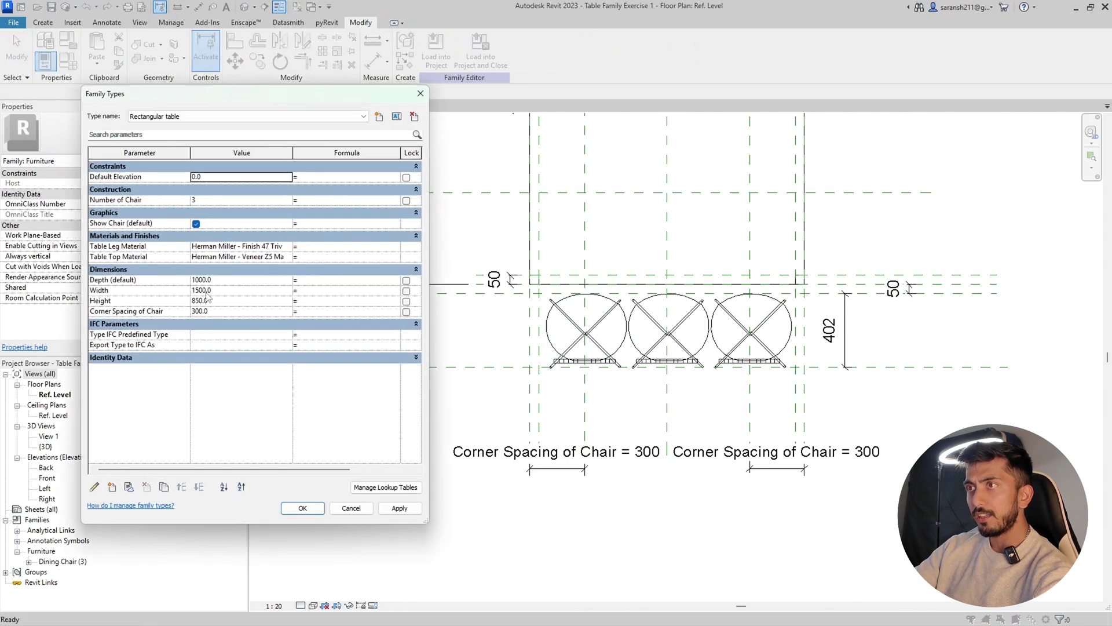
left_click(165, 311)
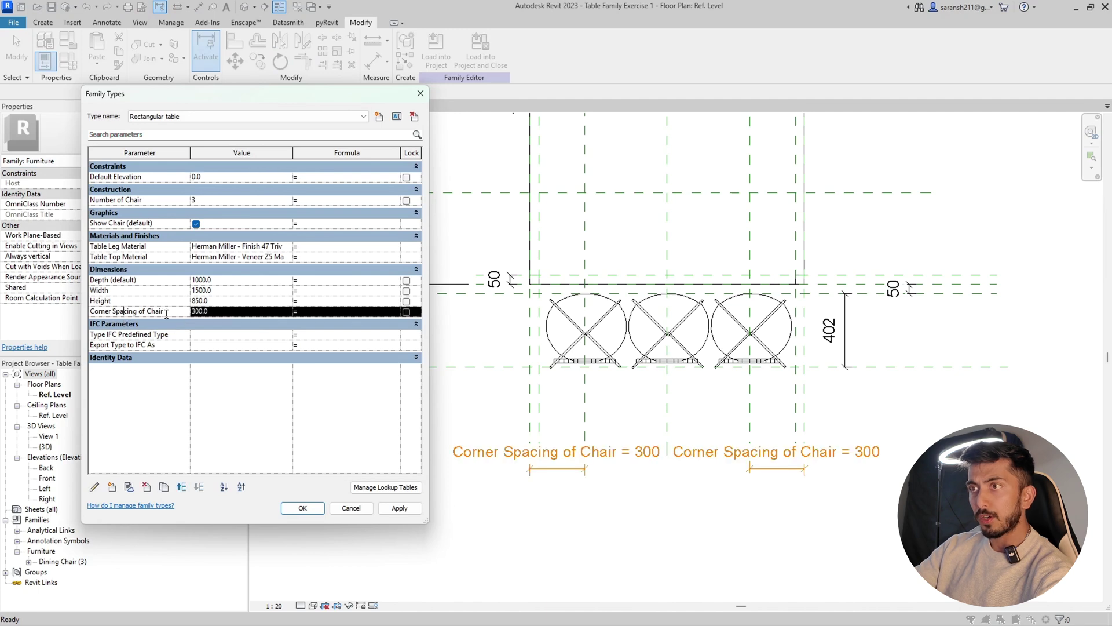
left_click(196, 312)
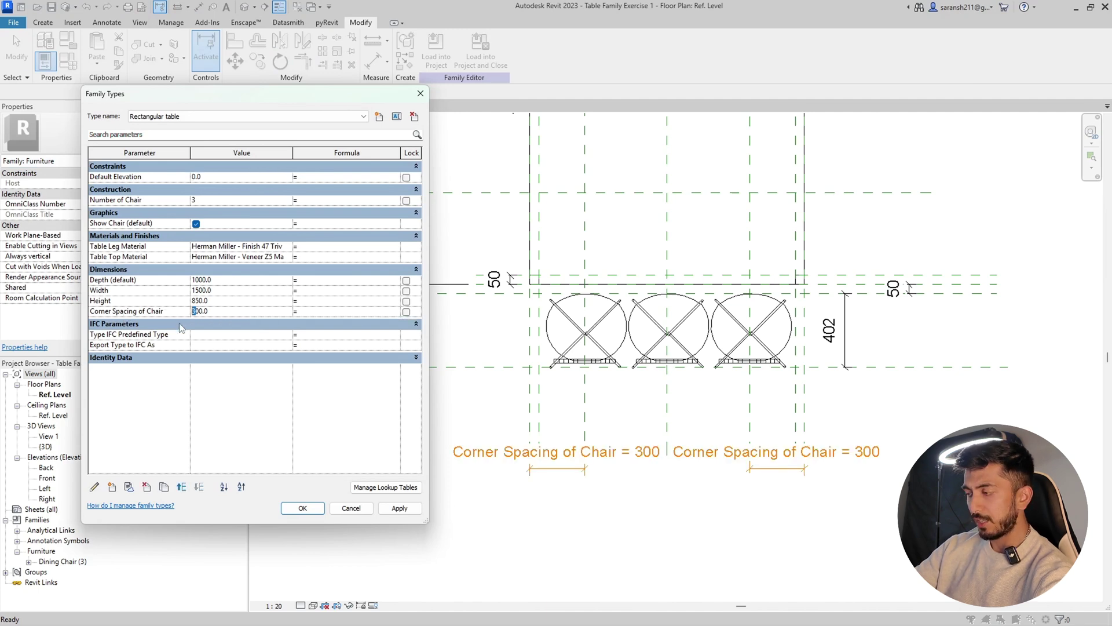
key("Delete")
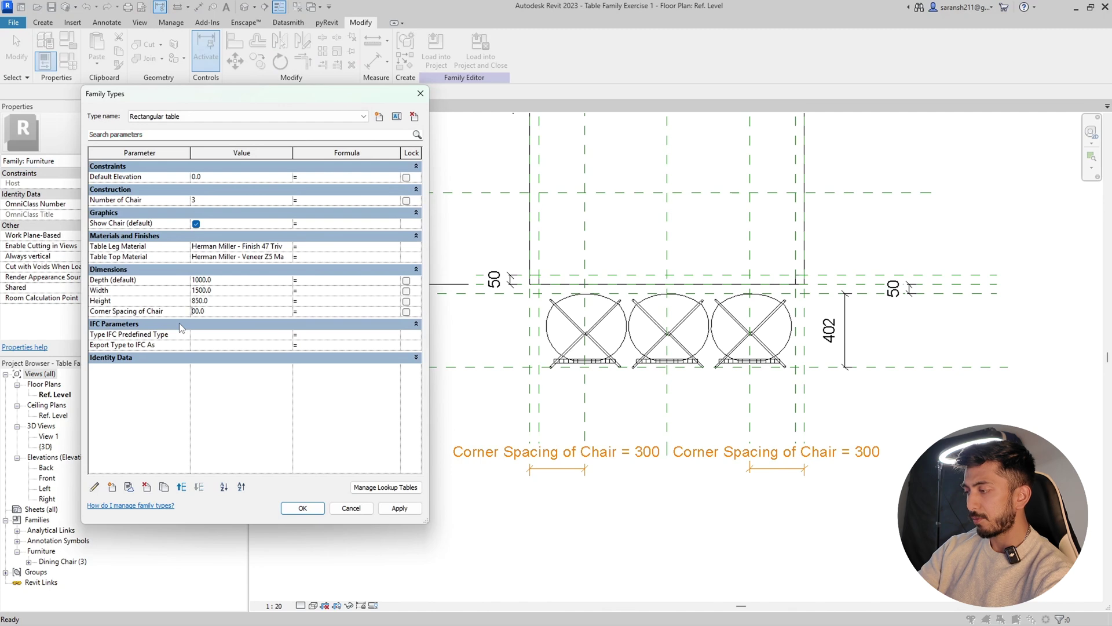
type("2")
left_click(411, 514)
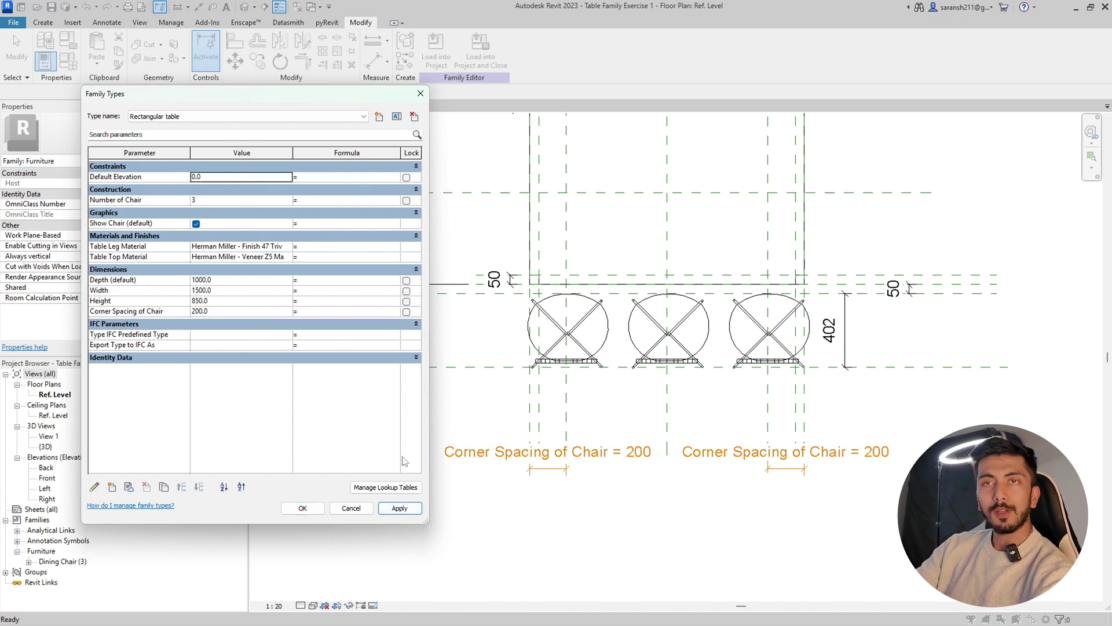
left_click(302, 507)
In the 3D view, set the Corner Spacing of Chair parameter to 300 and inspect the chairs around the table
left_click(360, 107)
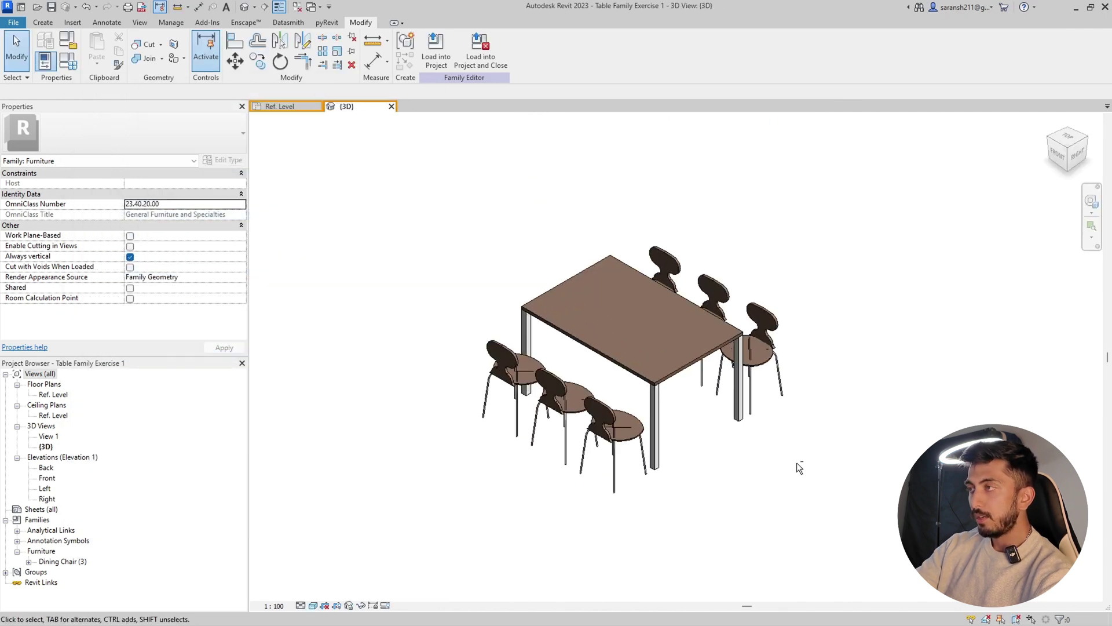
middle_click_drag(797, 462, 651, 567, "shift")
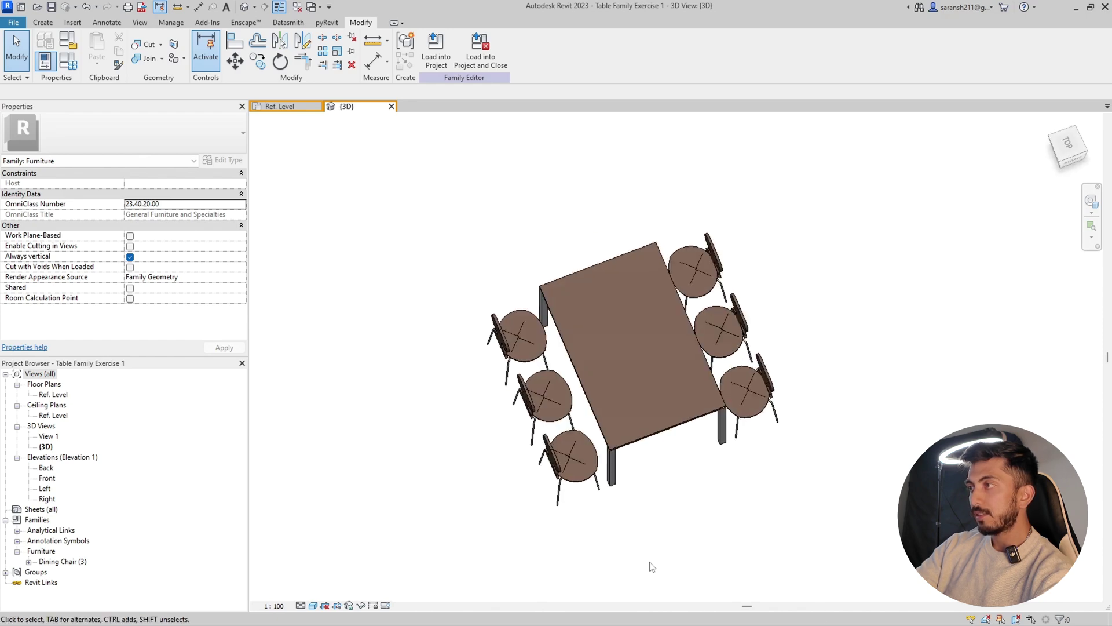
left_click(74, 67)
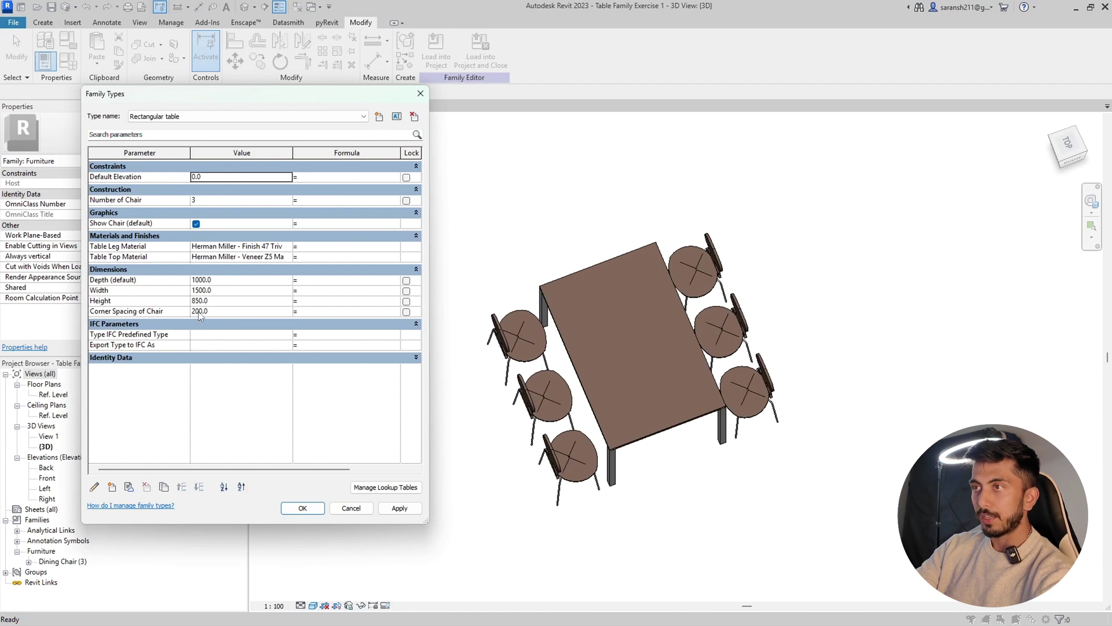
left_click(198, 311)
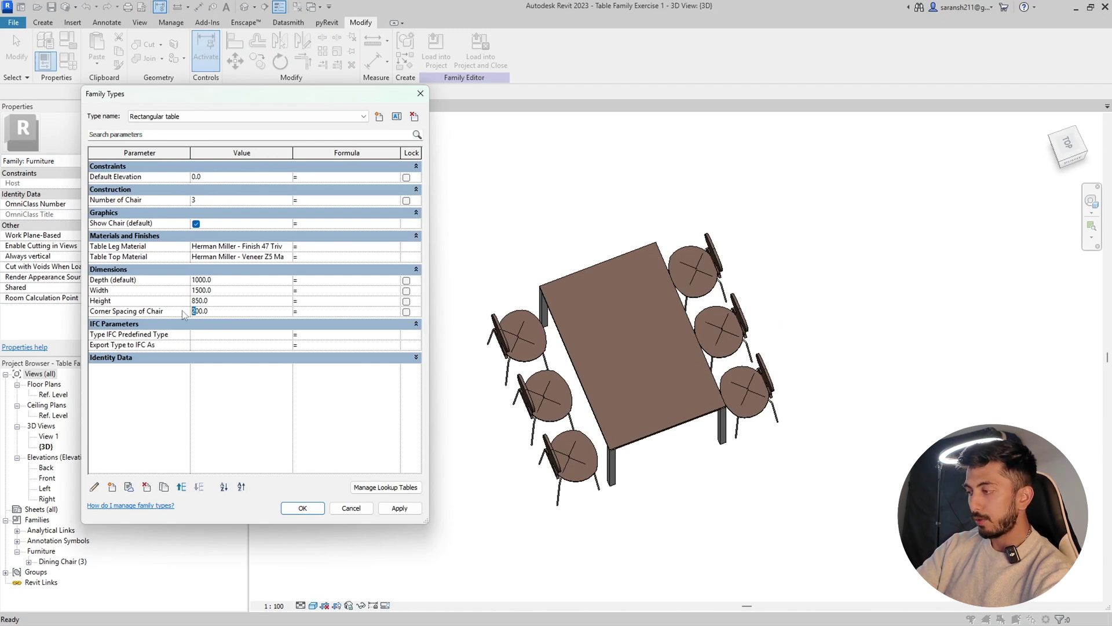
left_click(399, 508)
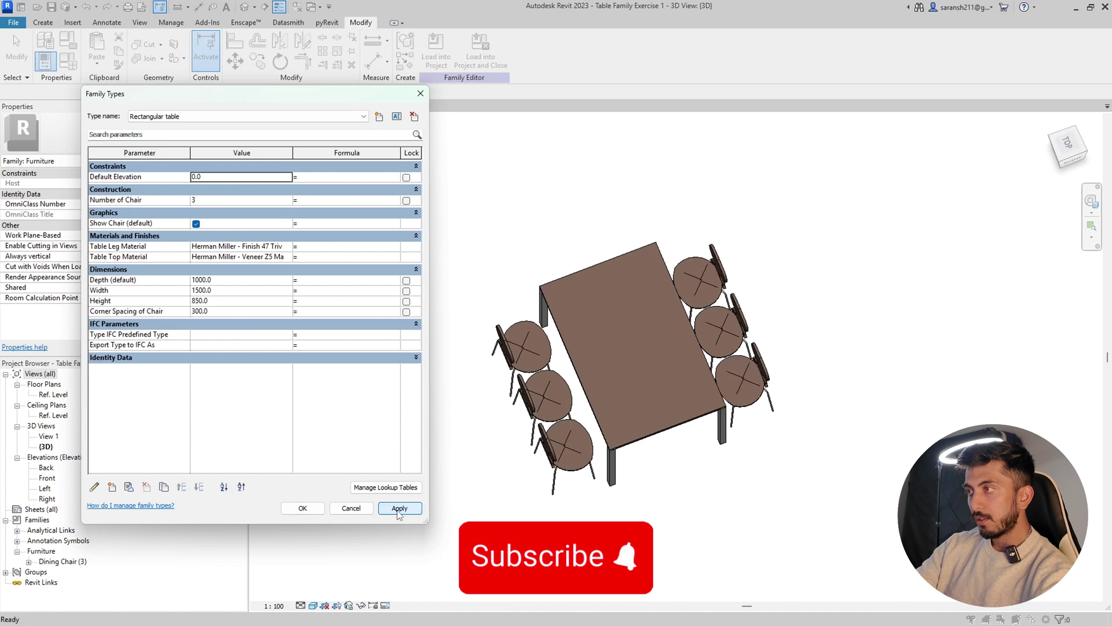
left_click(307, 510)
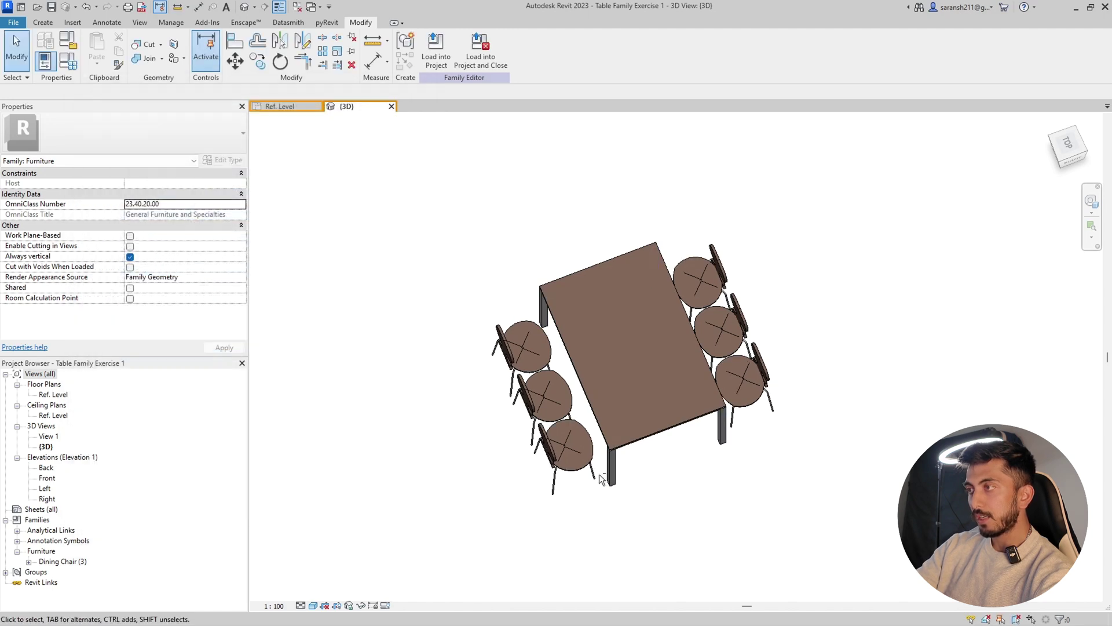
middle_click_drag(600, 477, 777, 405, "shift")
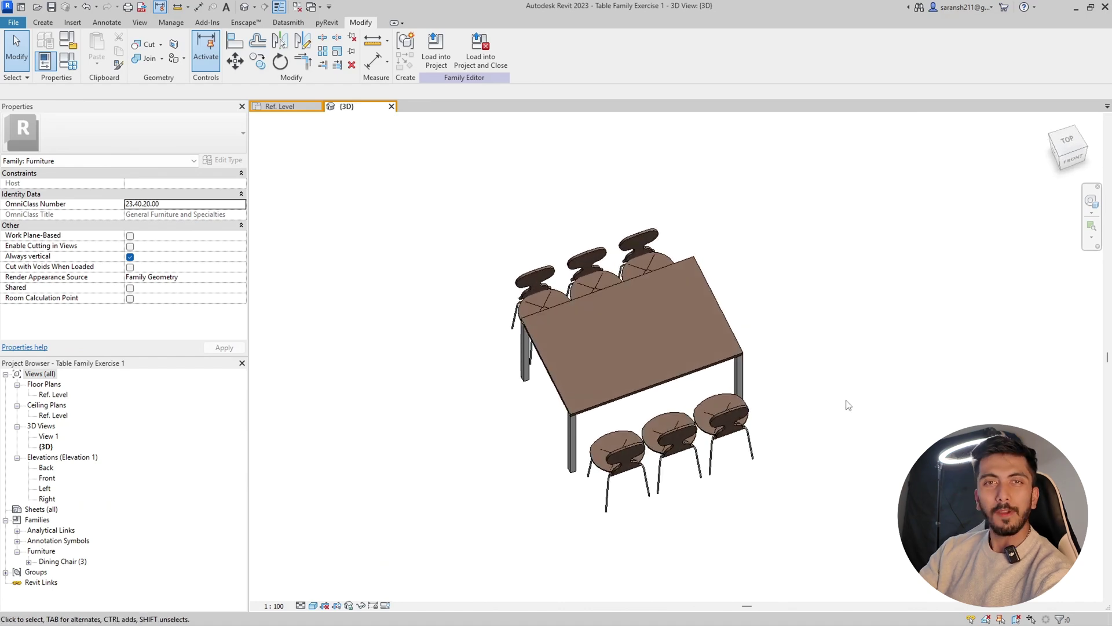
Return to the Ref. Level plan and apply a Number of Chair value of 2 to the table type
left_click(290, 108)
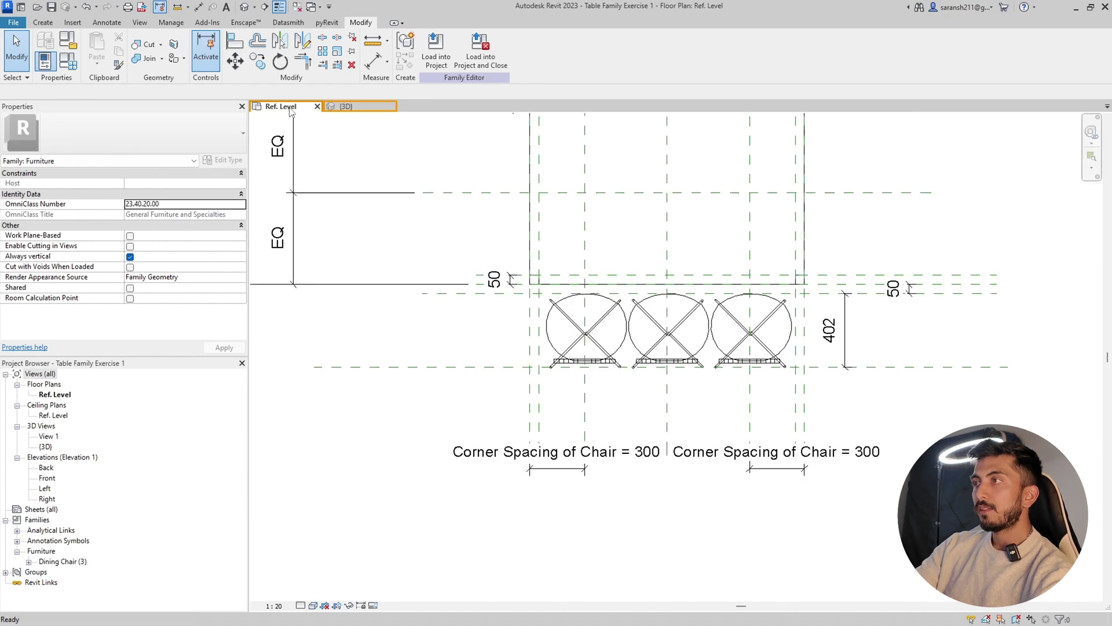
scroll(440, 405, "down", 3)
left_click(67, 60)
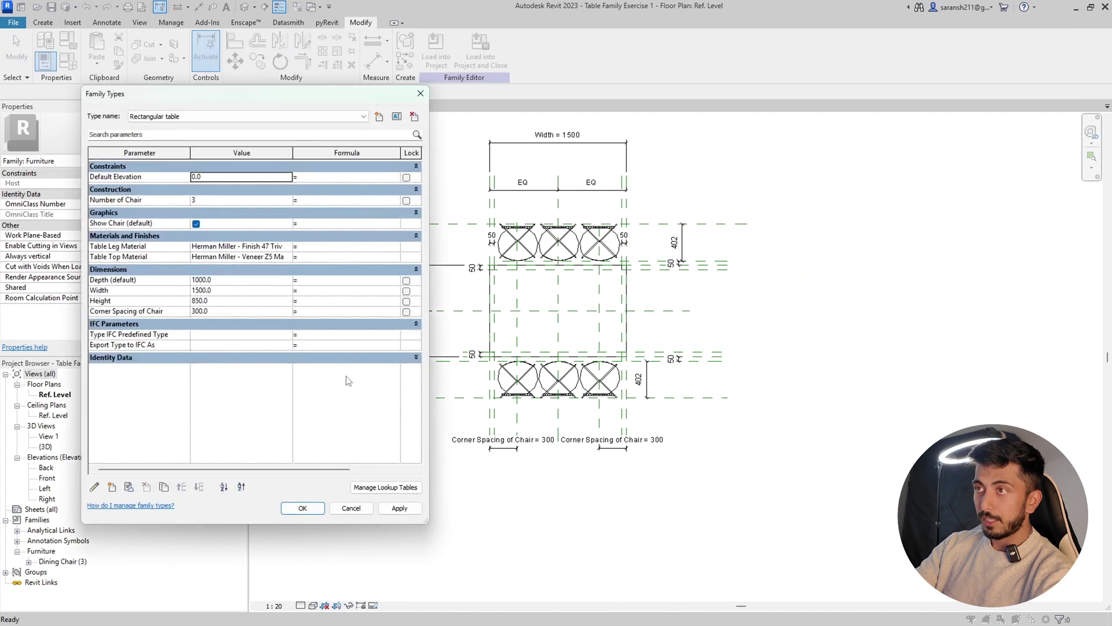
left_click_drag(215, 89, 401, 79)
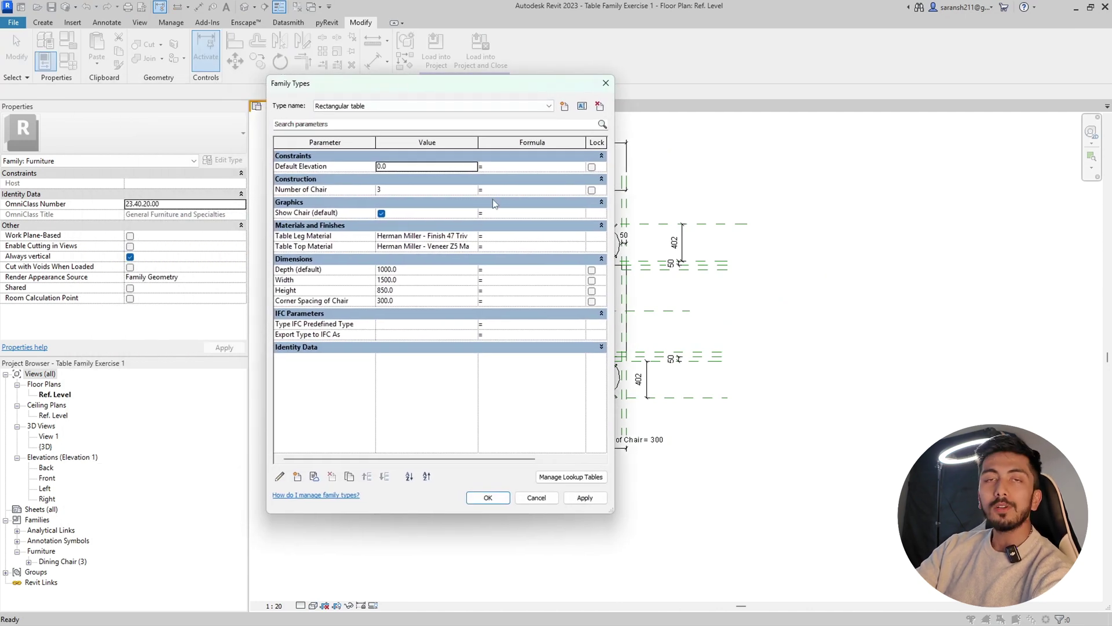
left_click(457, 189)
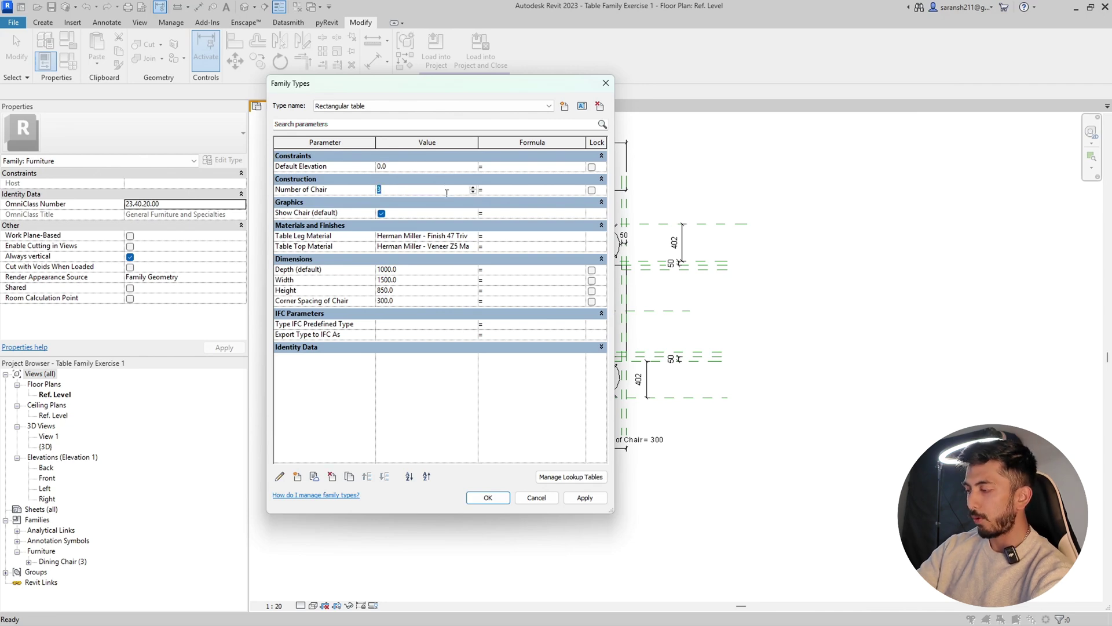
type("2")
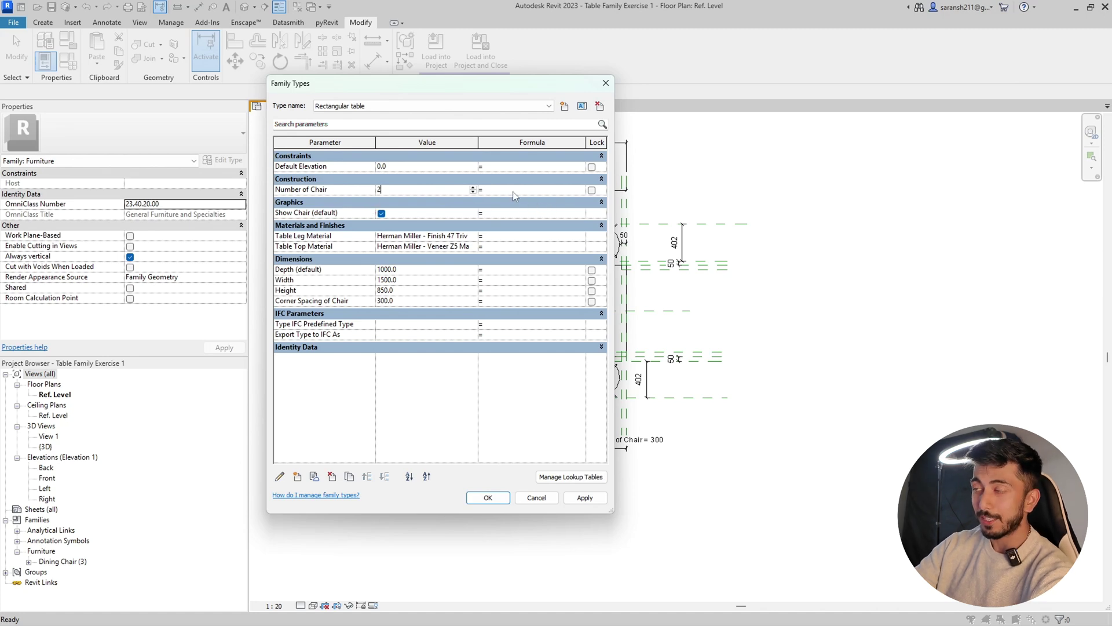
left_click(584, 497)
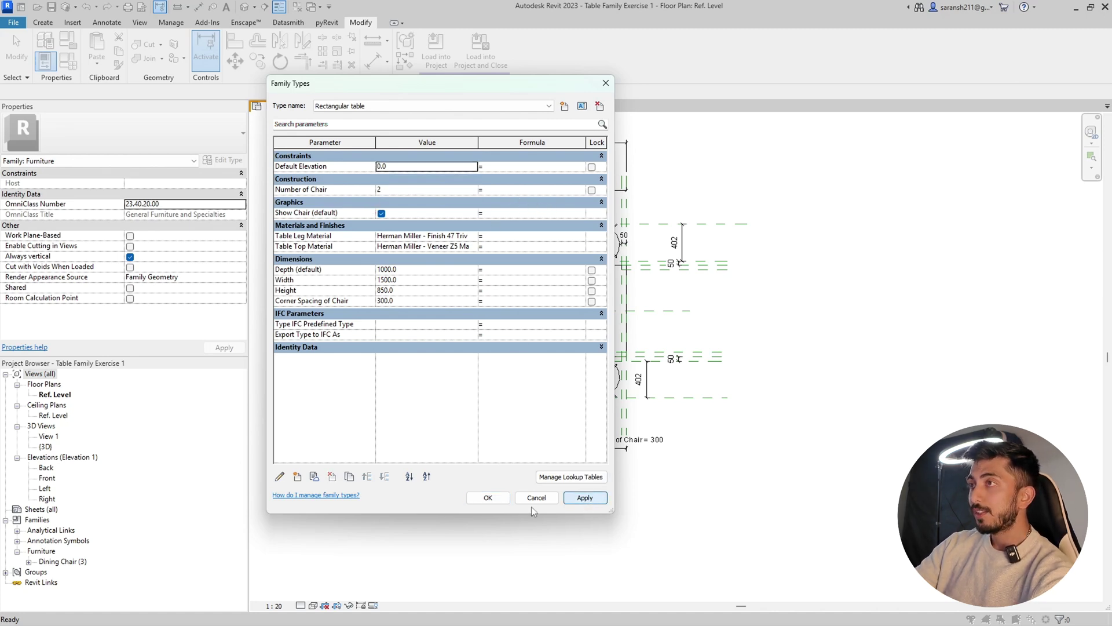
Accept the family type values and examine the chairs along both long table edges in the plan
left_click(486, 499)
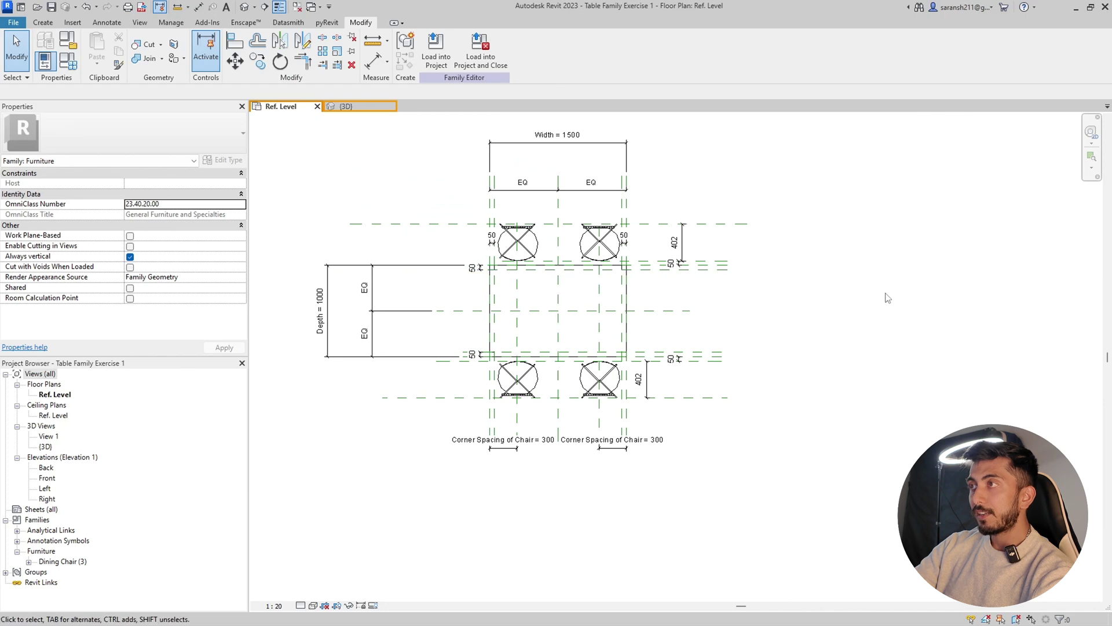
scroll(814, 296, "down", 3)
scroll(770, 299, "up", 5)
scroll(763, 300, "down", 3)
scroll(763, 300, "up", 3)
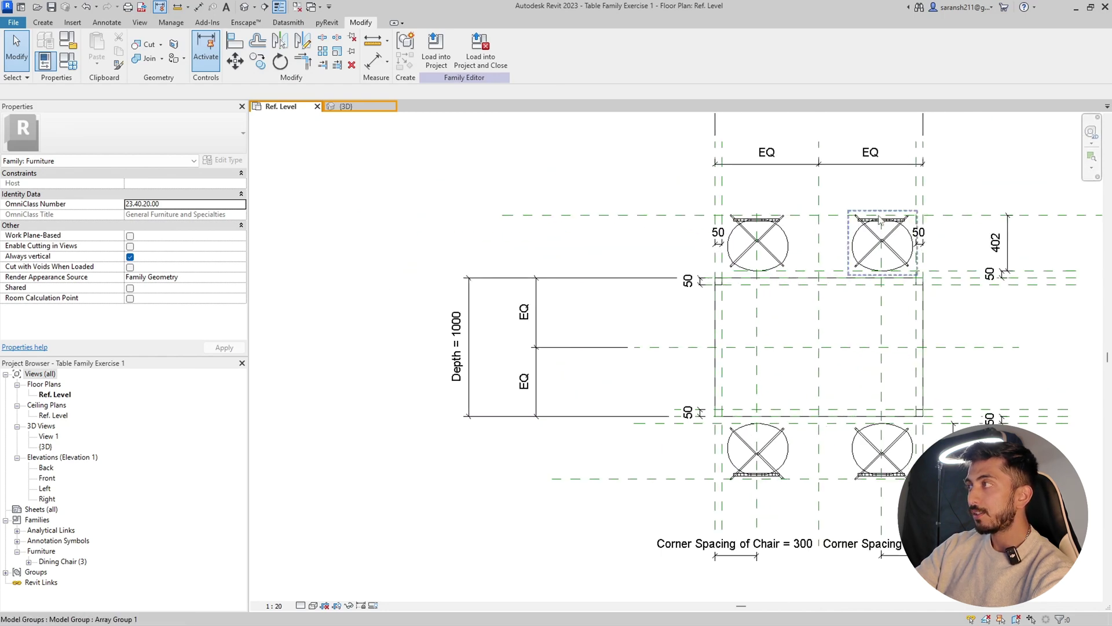
Give the Number of Chair parameter the formula if(Width > 1500 mm, 3, 2) in the family types
left_click(68, 60)
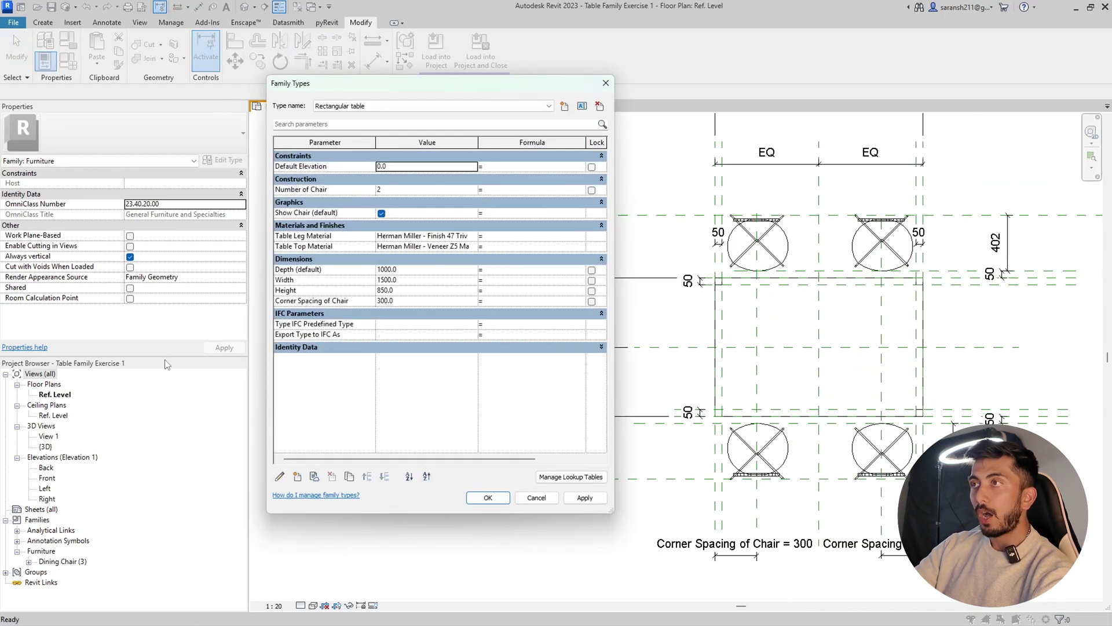
left_click(324, 190)
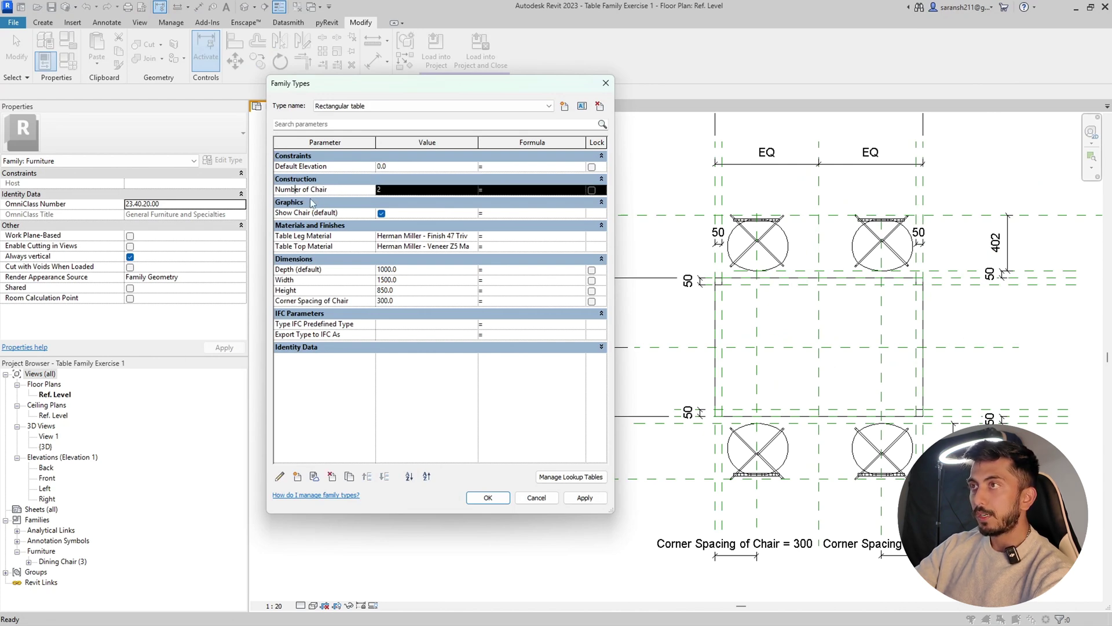
left_click(443, 190)
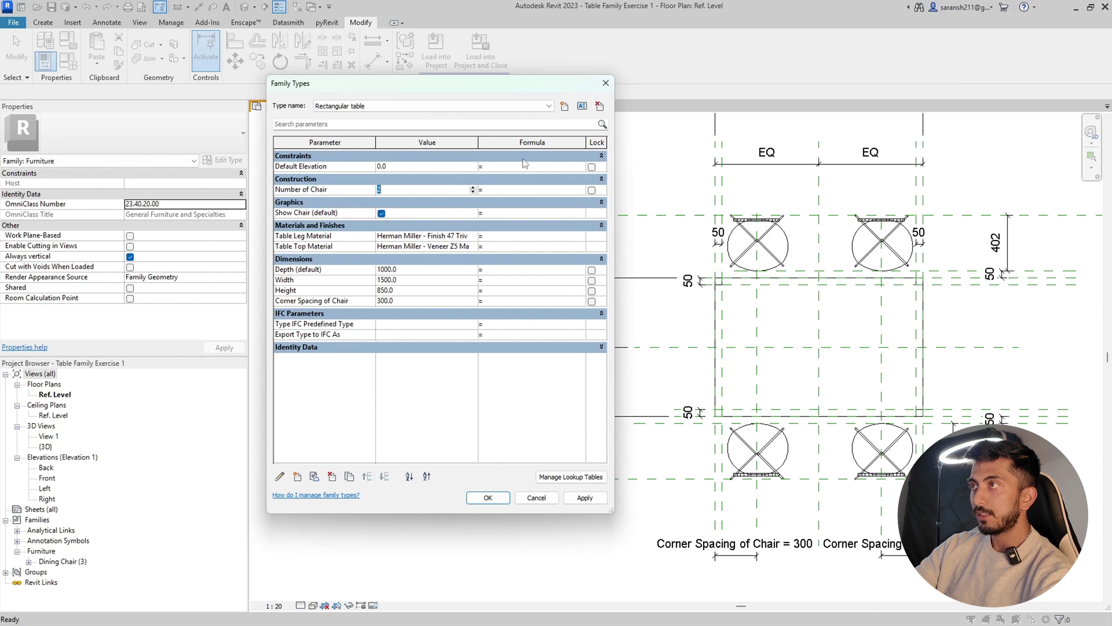
left_click(548, 127)
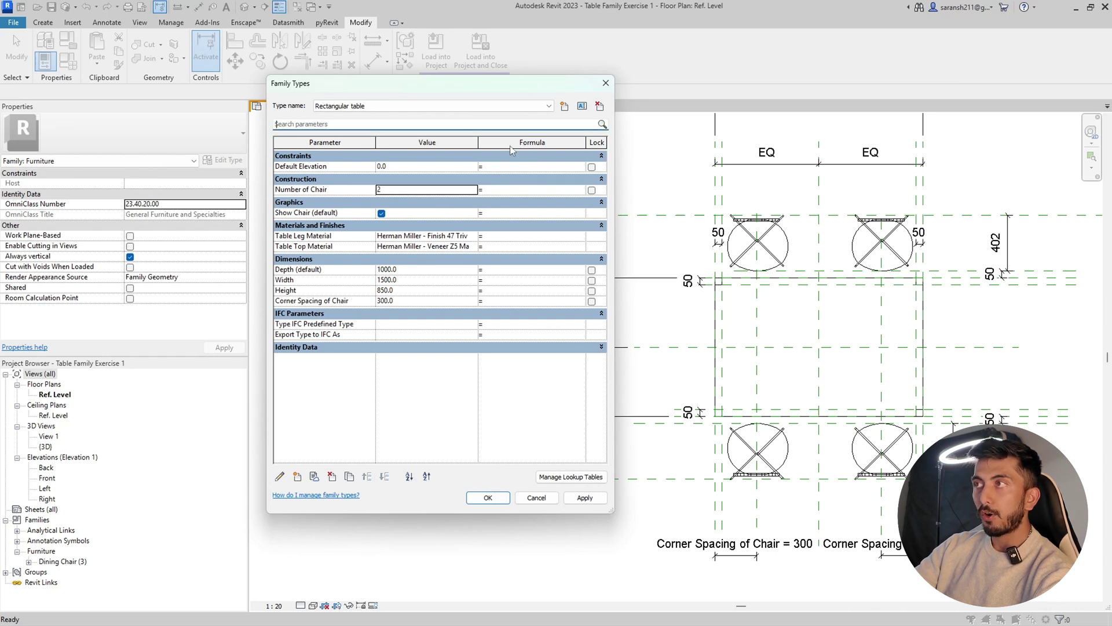
left_click(513, 192)
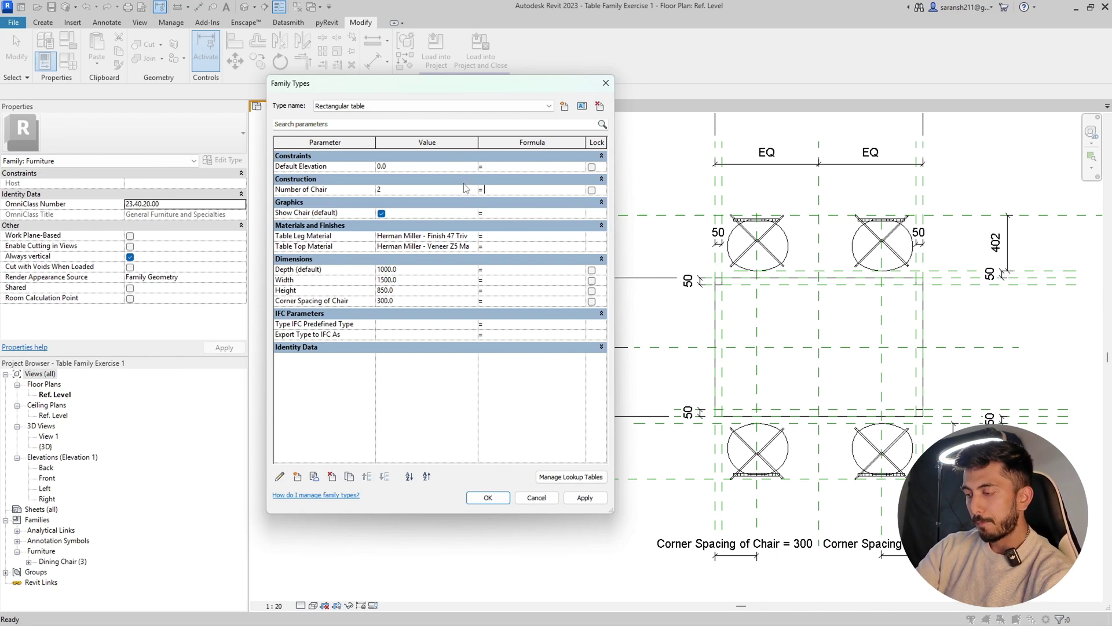
type("if(")
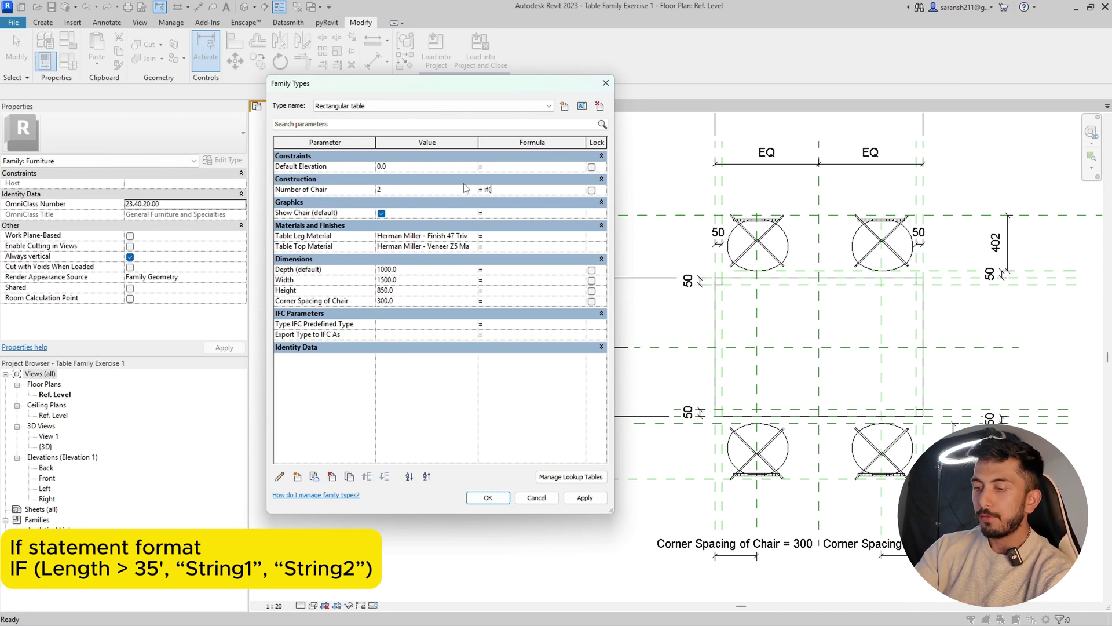
key("Caps_Lock")
type("Width")
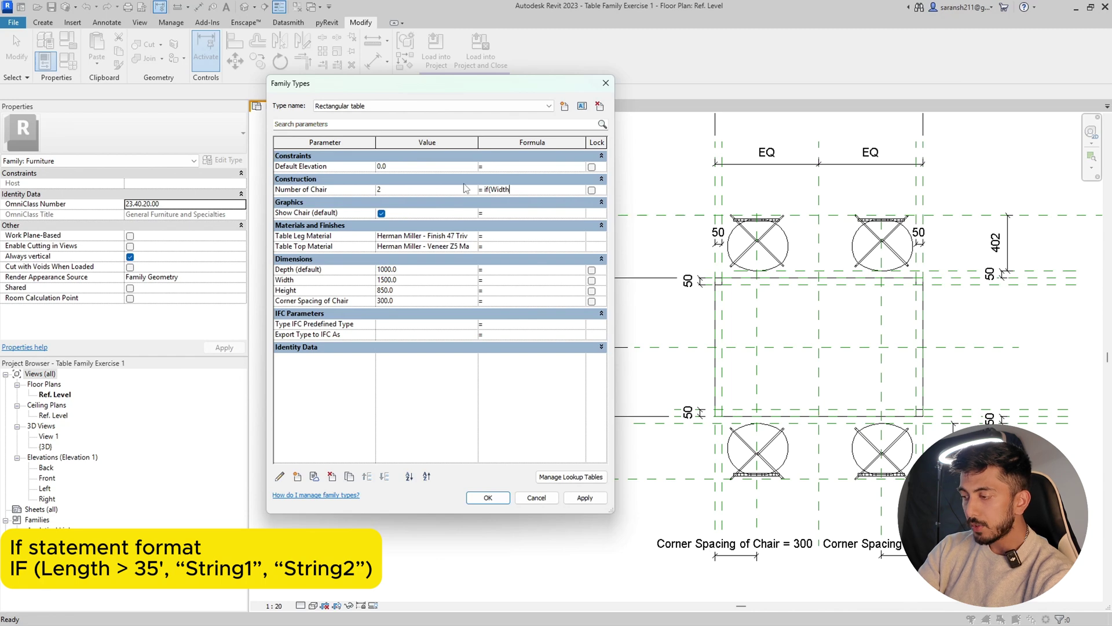
type("> ")
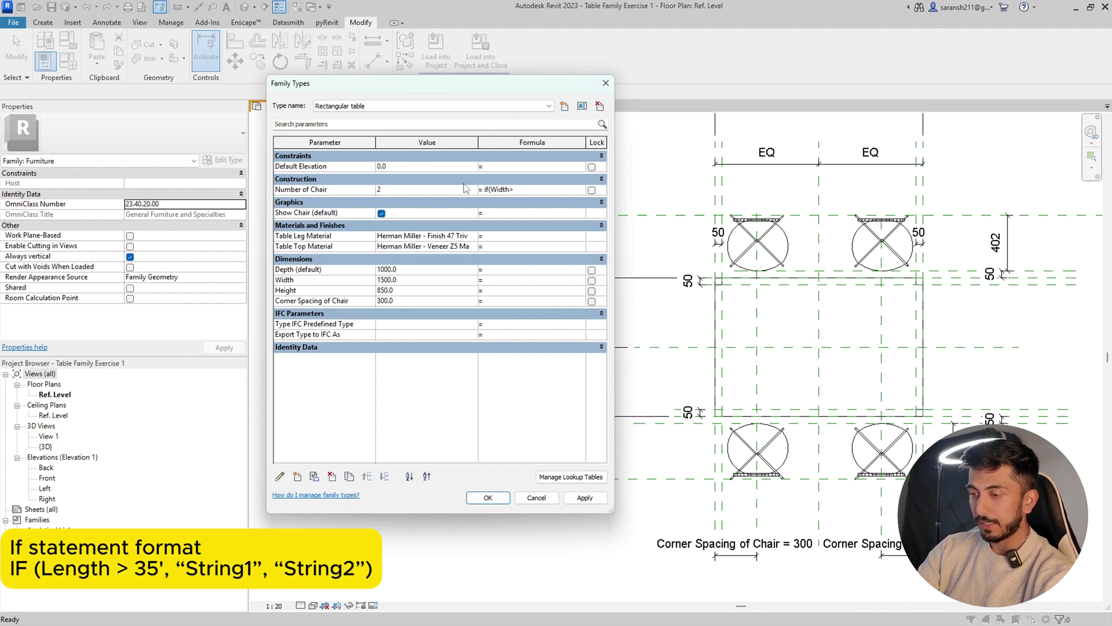
type("1")
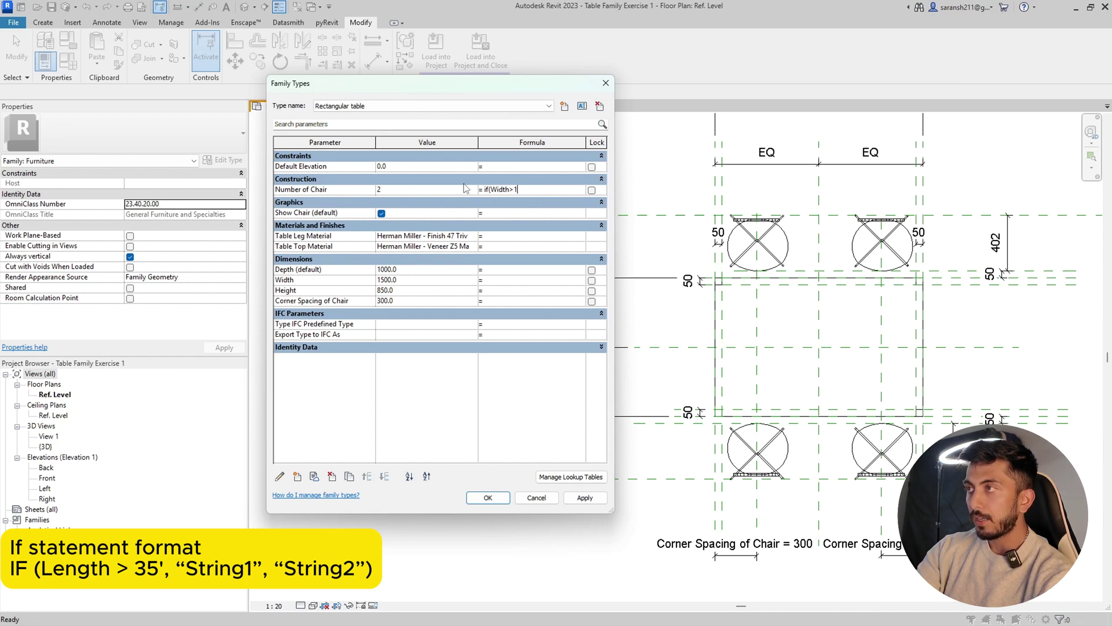
type("50")
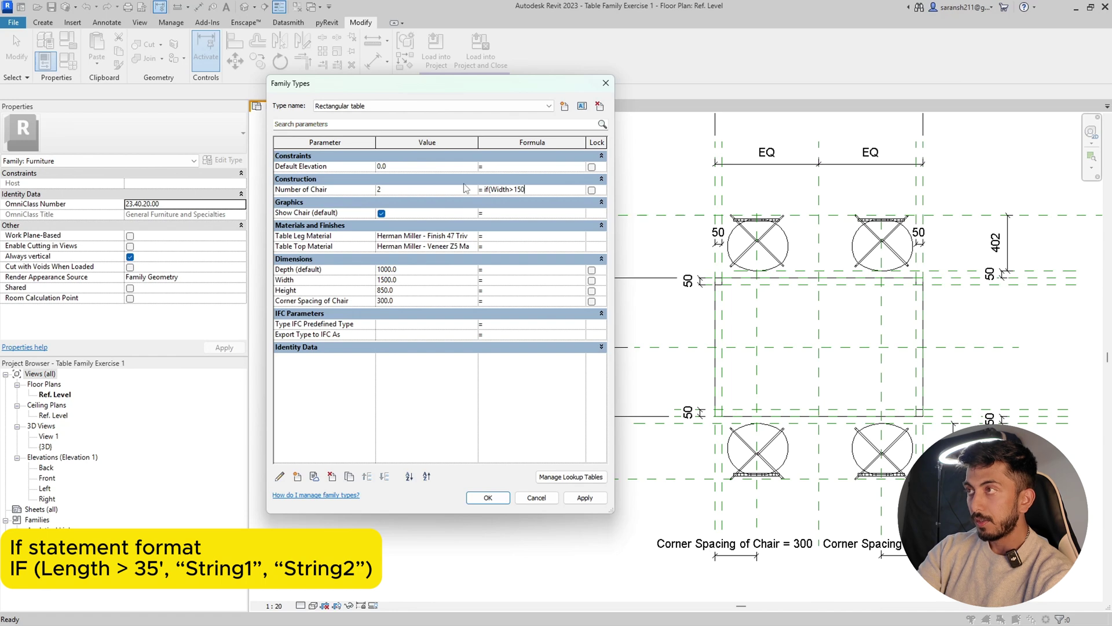
type("0mm,")
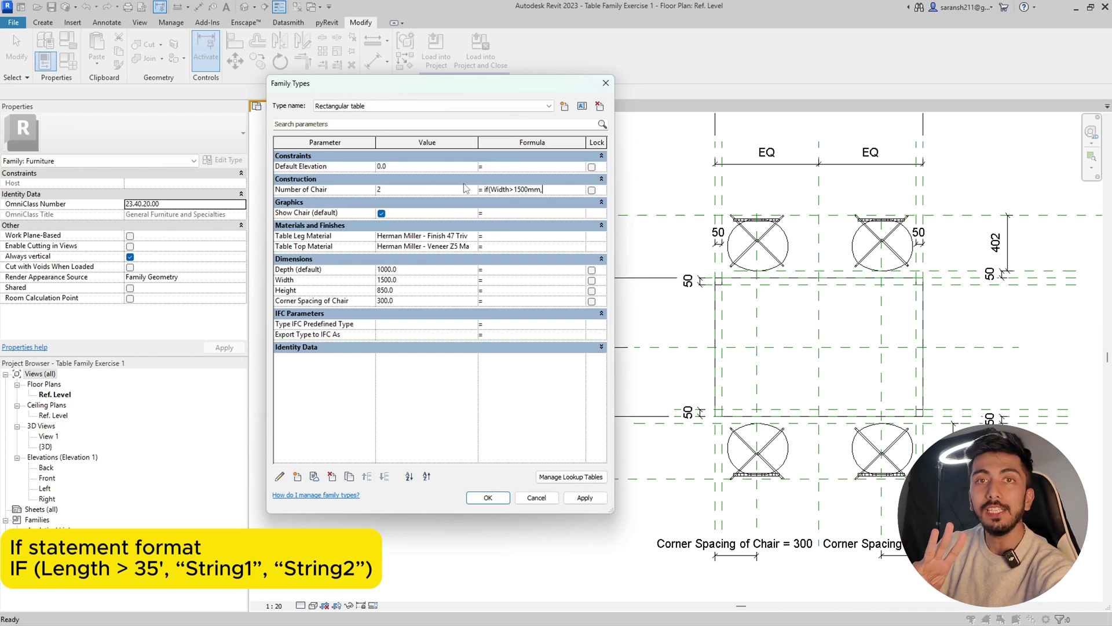
type("3,")
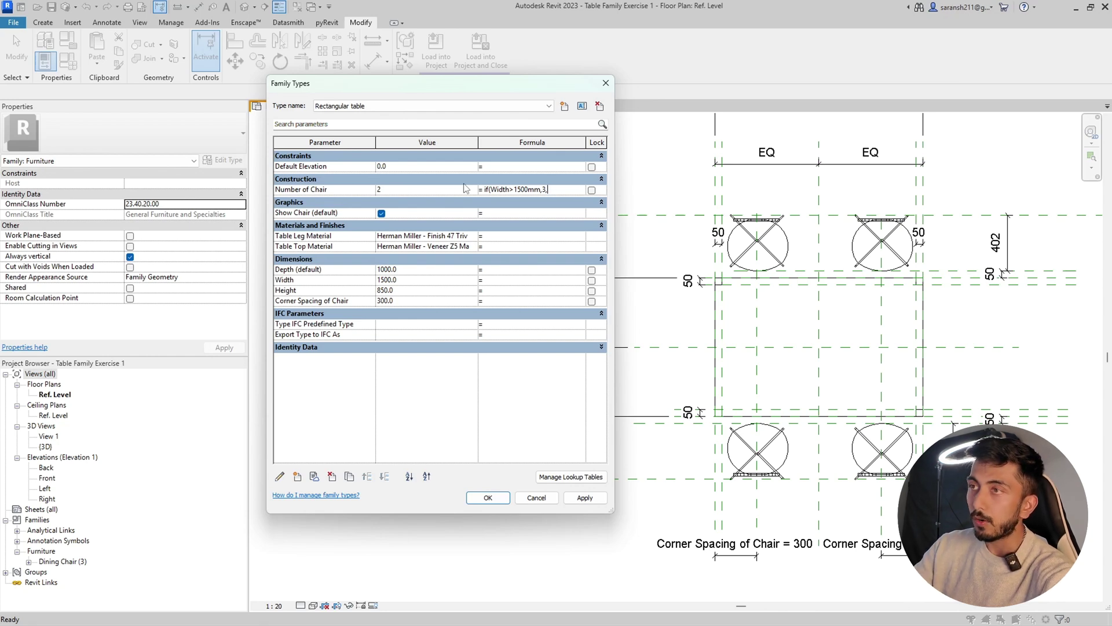
type("2")
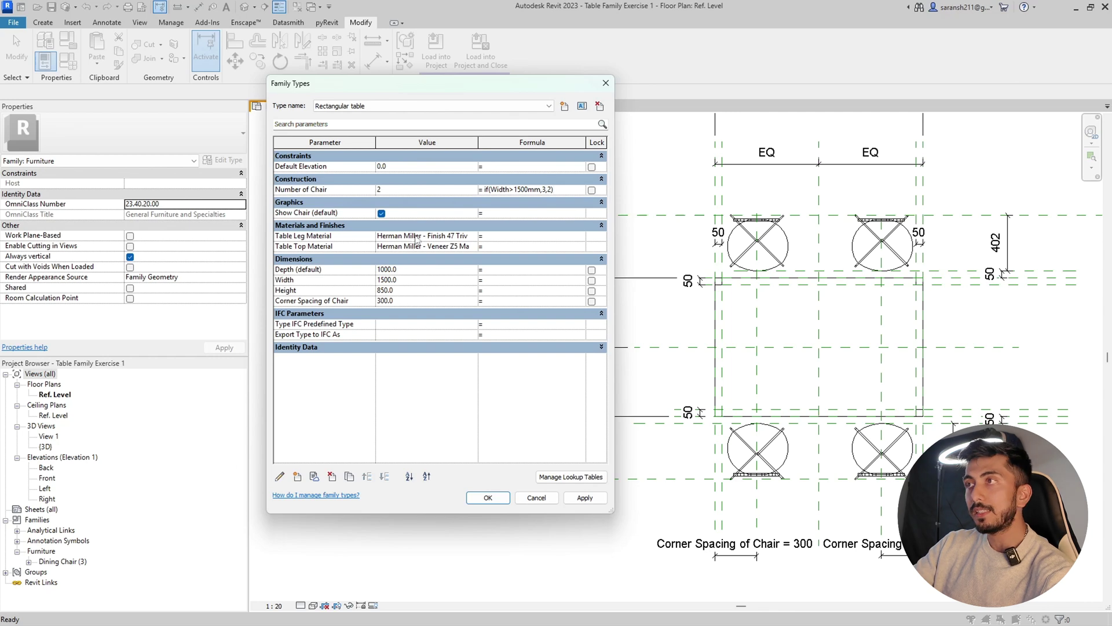
key("Return")
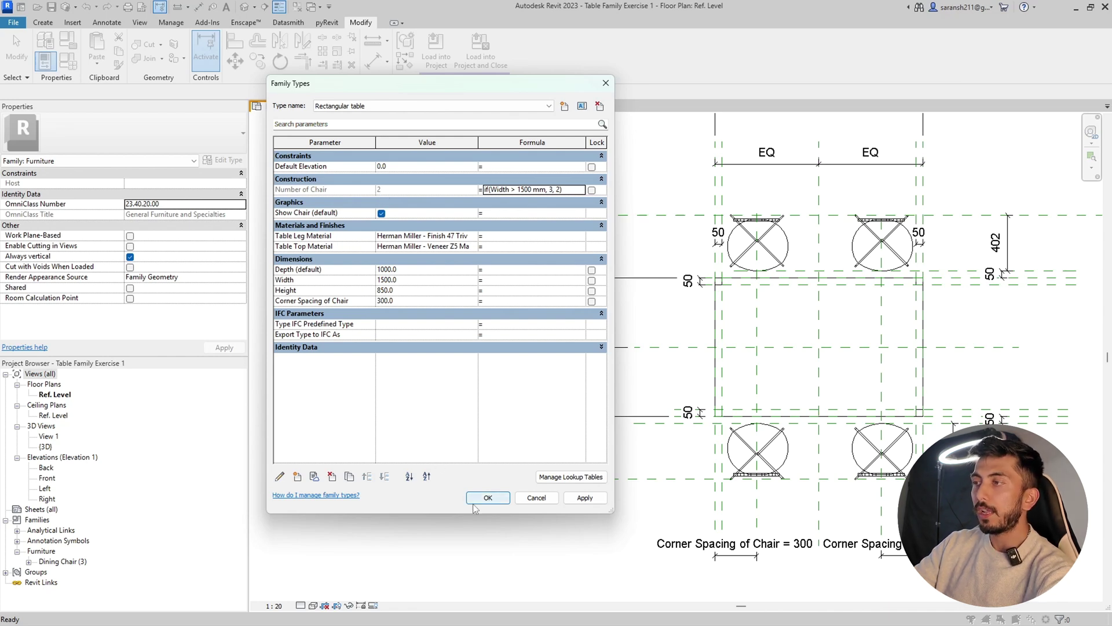
Set the table's Width parameter to 1600 and apply it to test the chair count formula
left_click(388, 282)
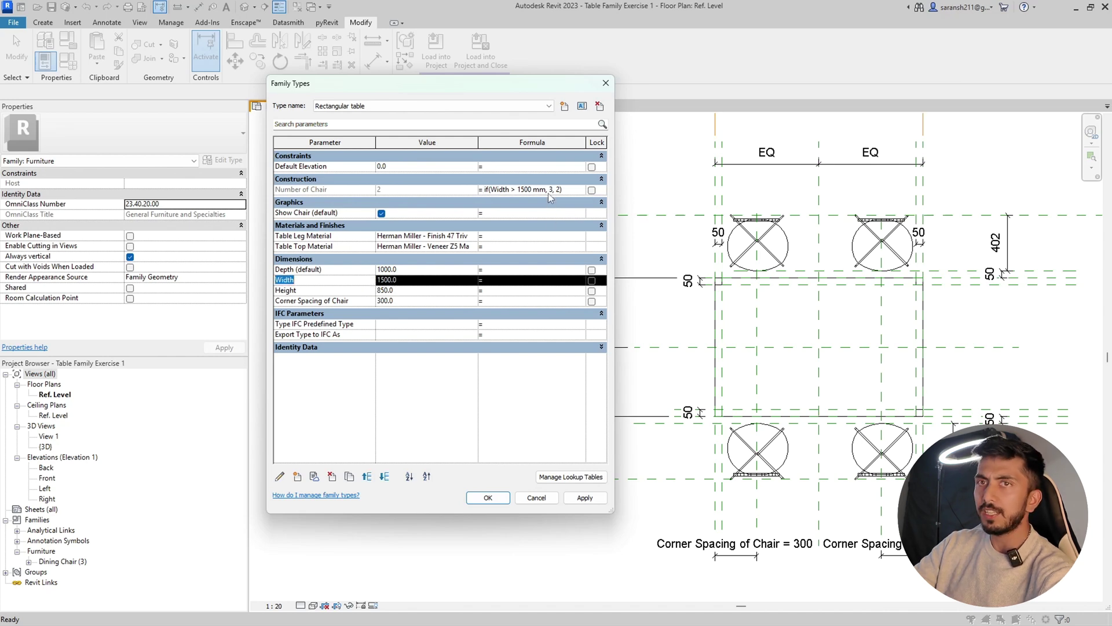
left_click(456, 282)
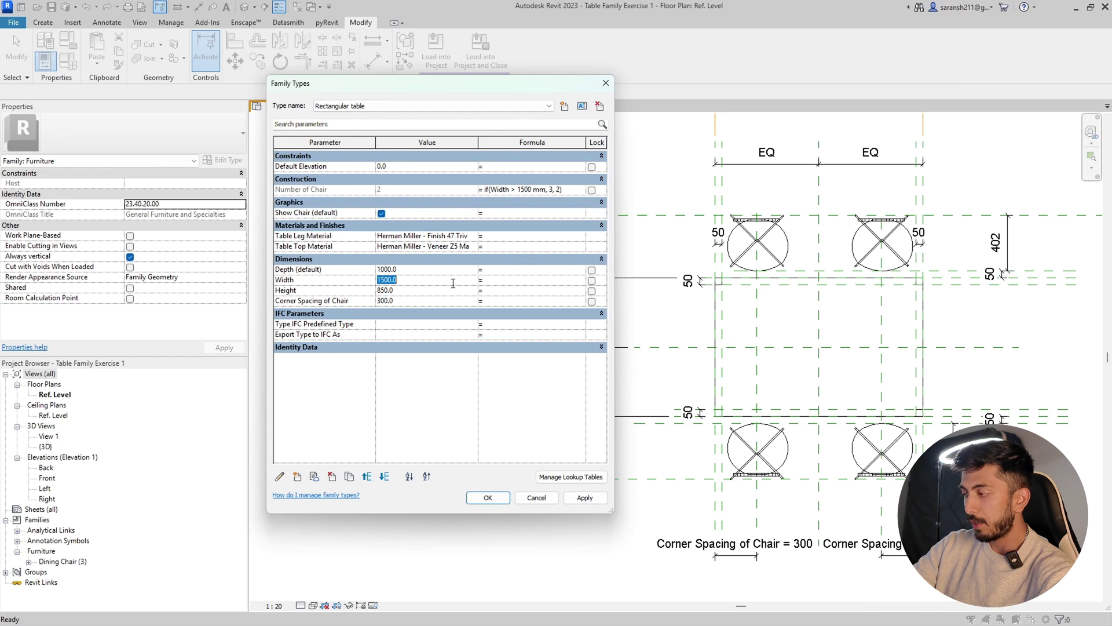
type("1600")
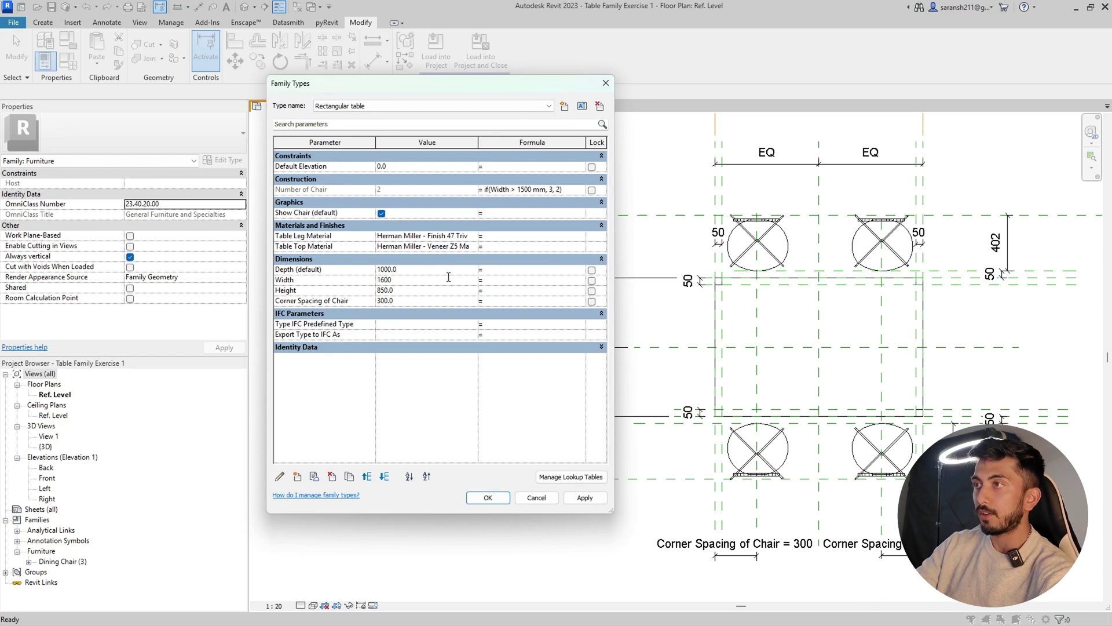
left_click(580, 499)
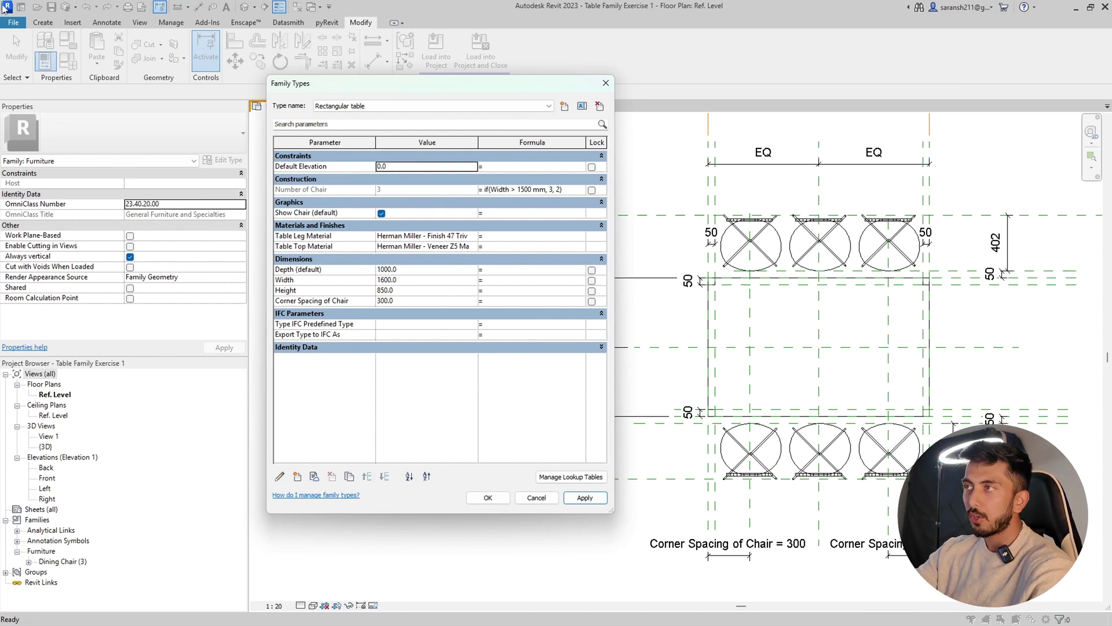
In the Number of Chair formula, replace the fallback value 2 with the nested condition if(Width>2000,4,3
left_click_drag(581, 190, 453, 197)
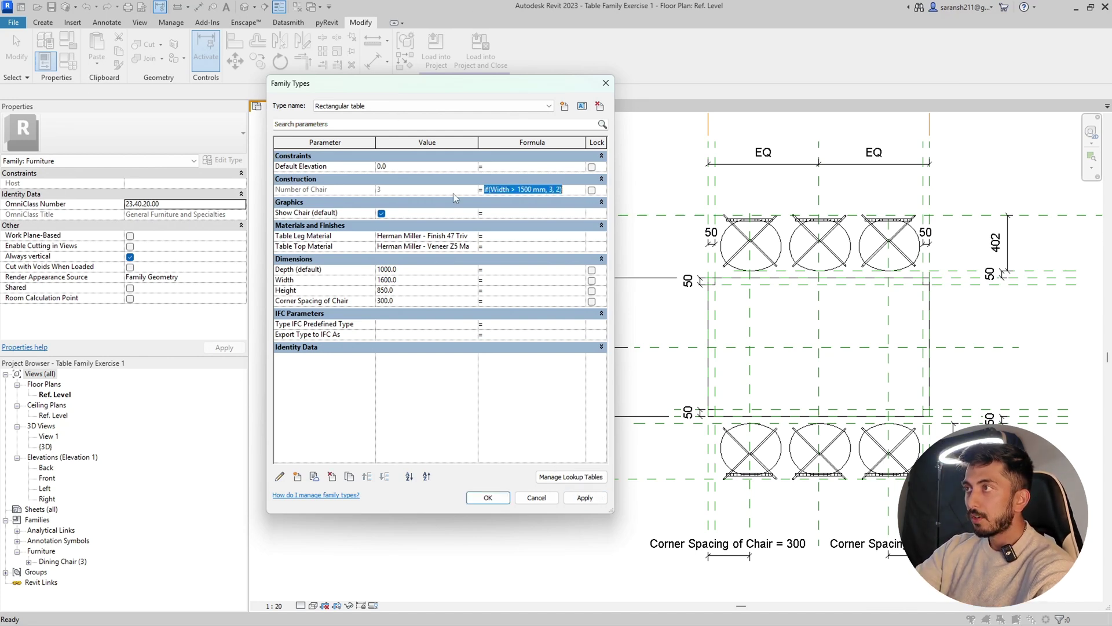
left_click(559, 191)
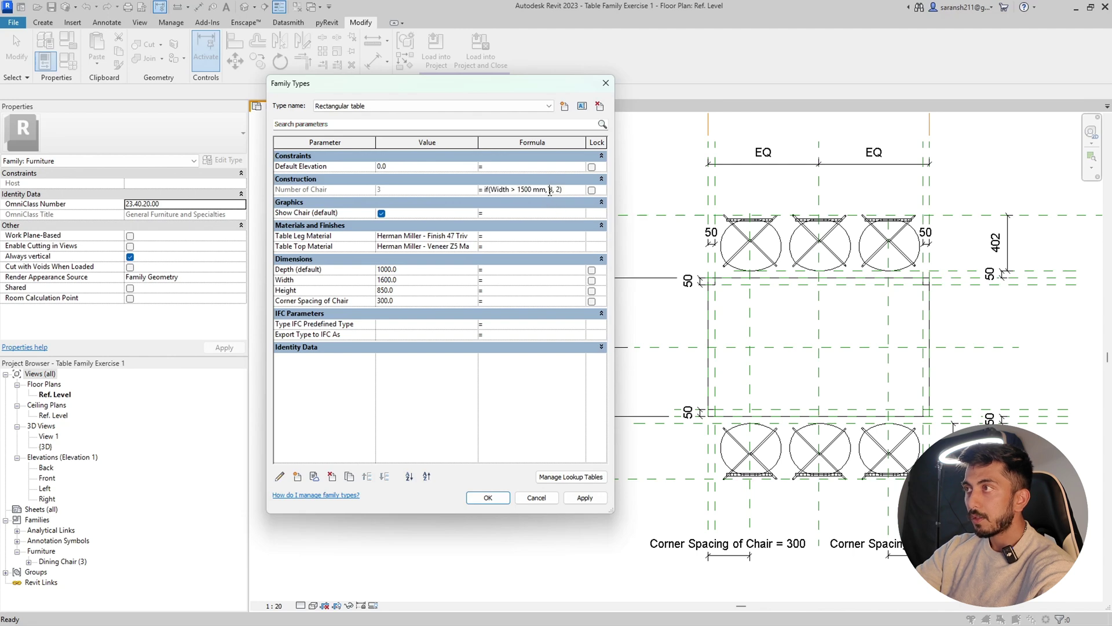
left_click_drag(560, 191, 553, 193)
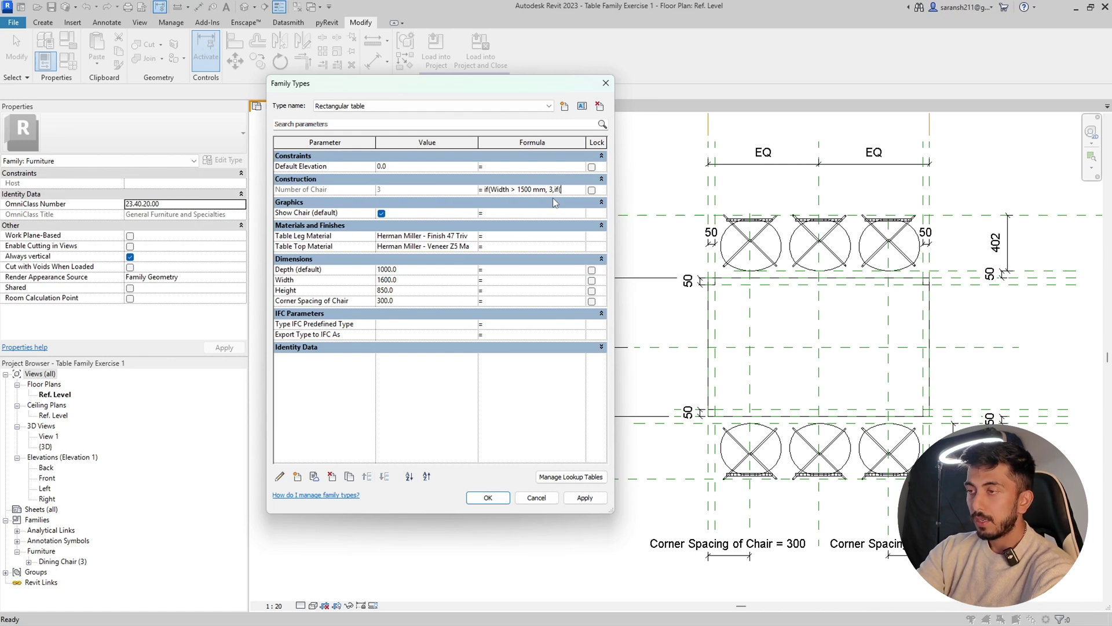
key("Caps_Lock")
type("W")
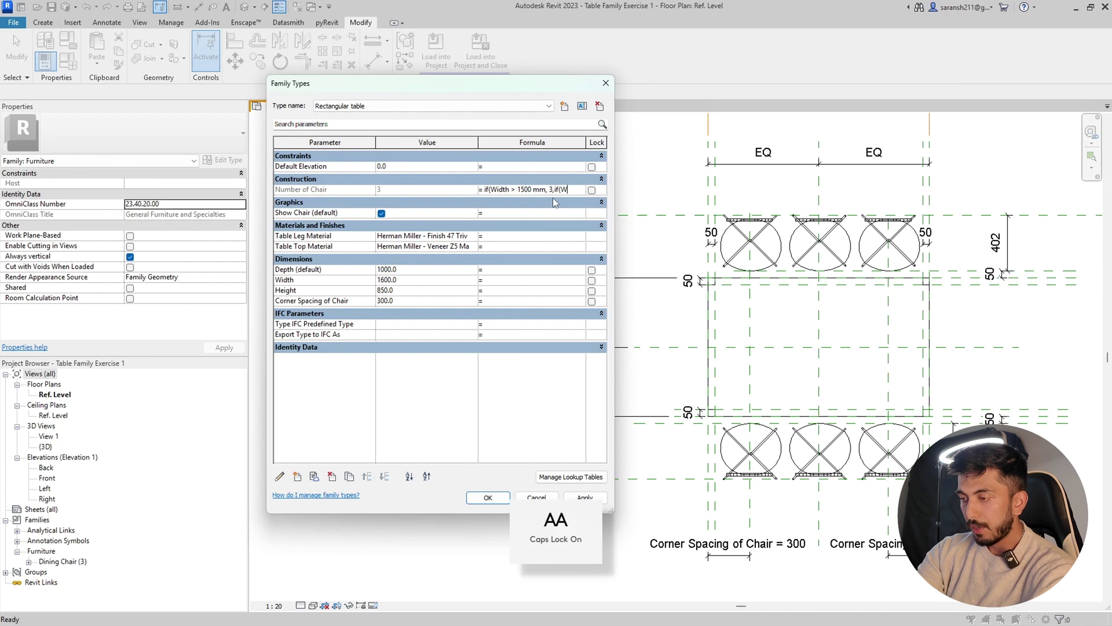
key("Caps_Lock")
type("idth>")
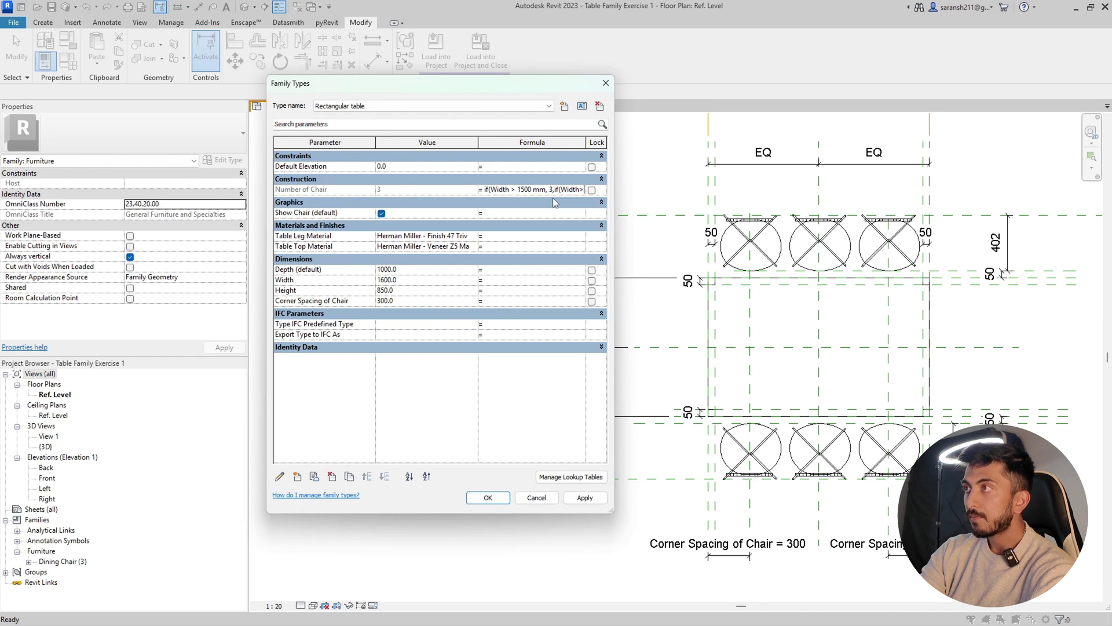
type("2000")
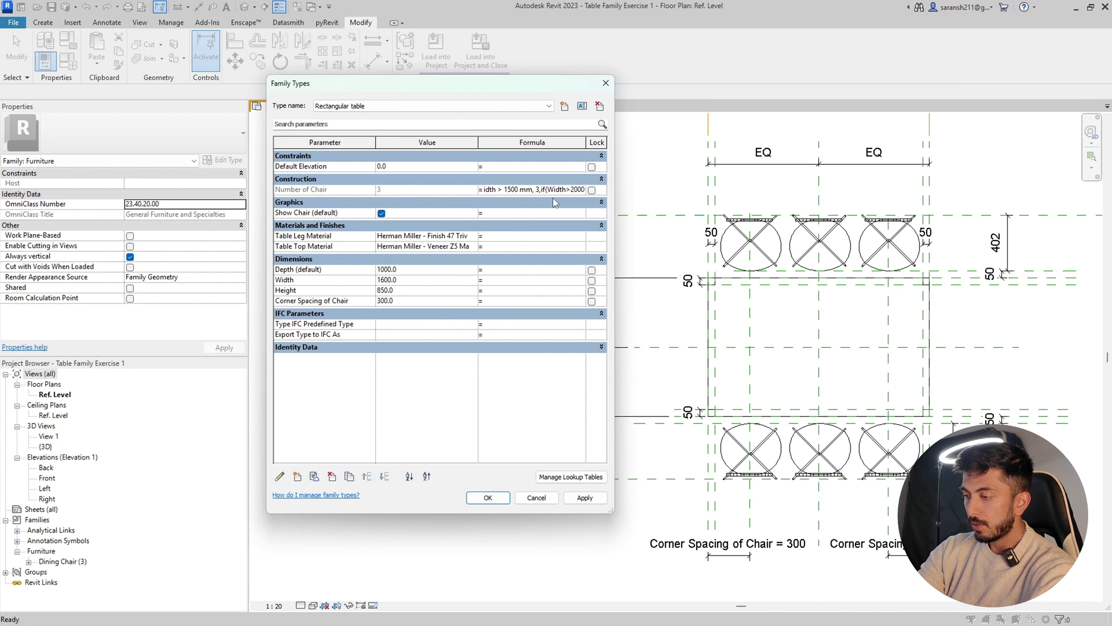
type(",")
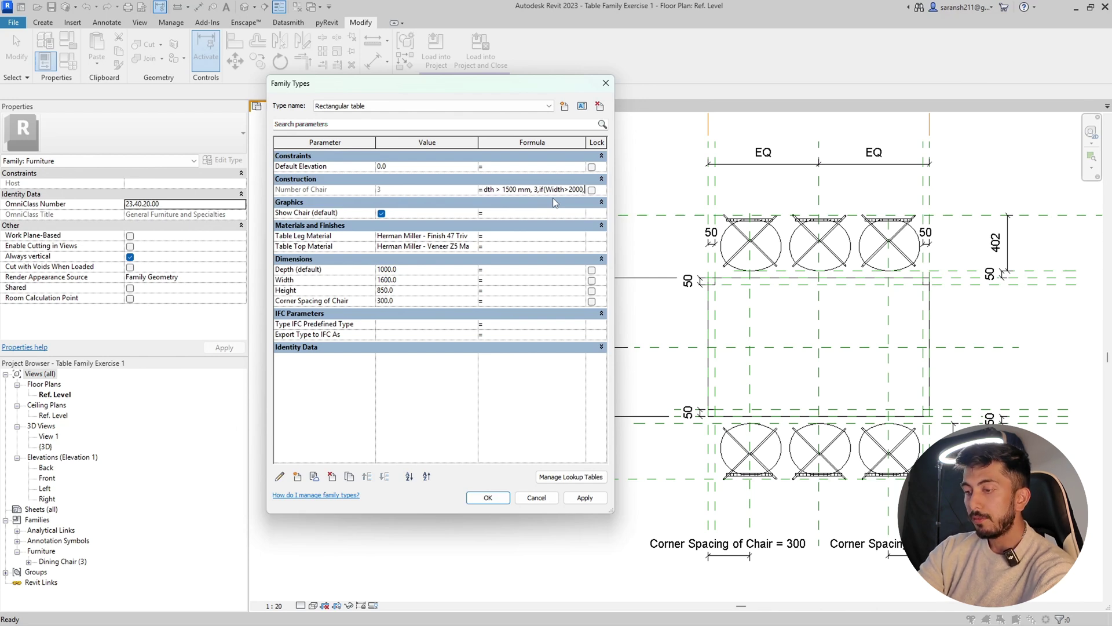
type("4")
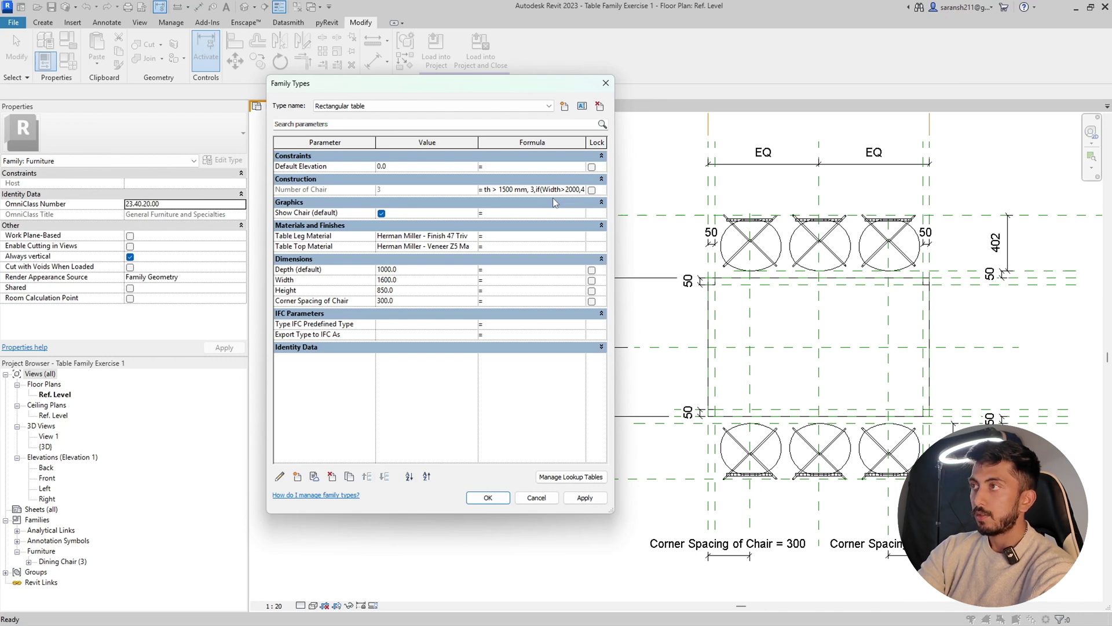
type(",")
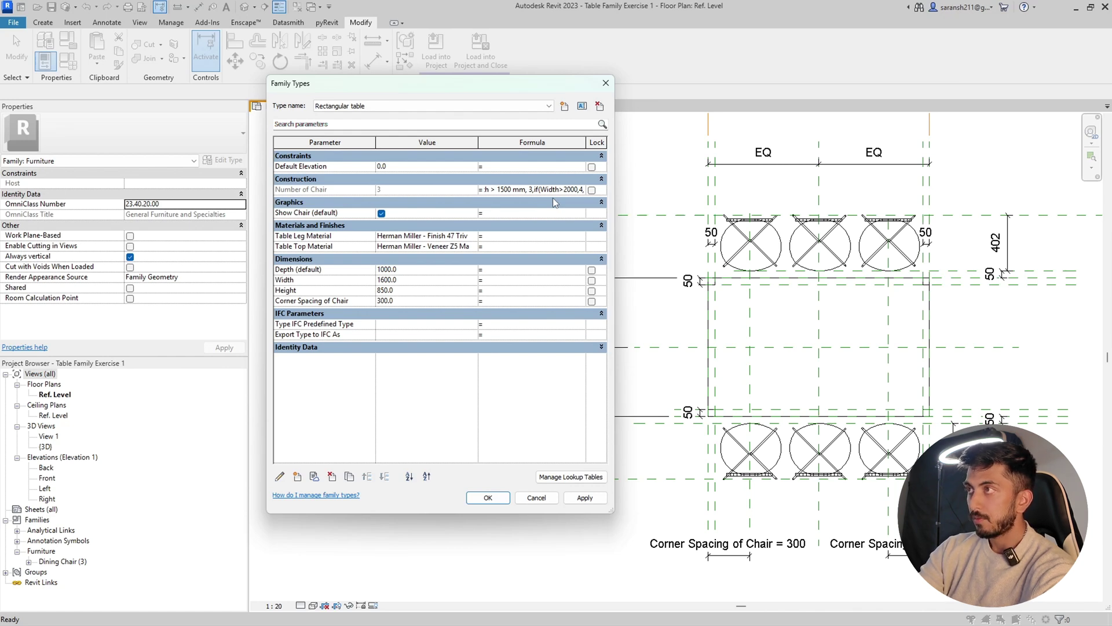
type("3")
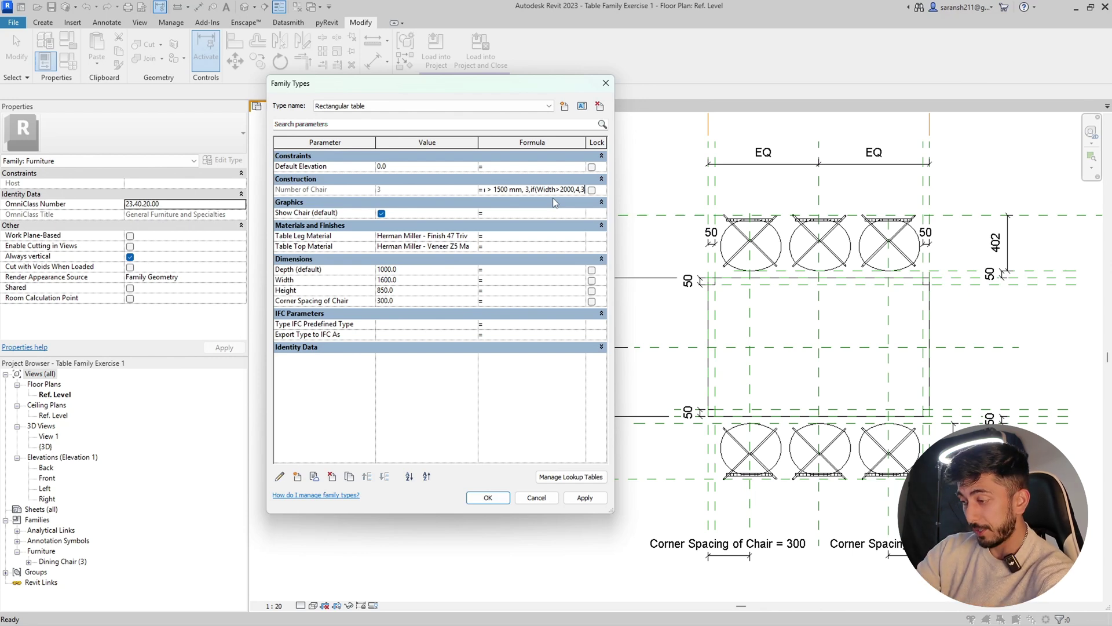
Try to complete the Number of Chair formula by appending the nested condition if(Width<1500,2,3) and closing all three brackets
type(",")
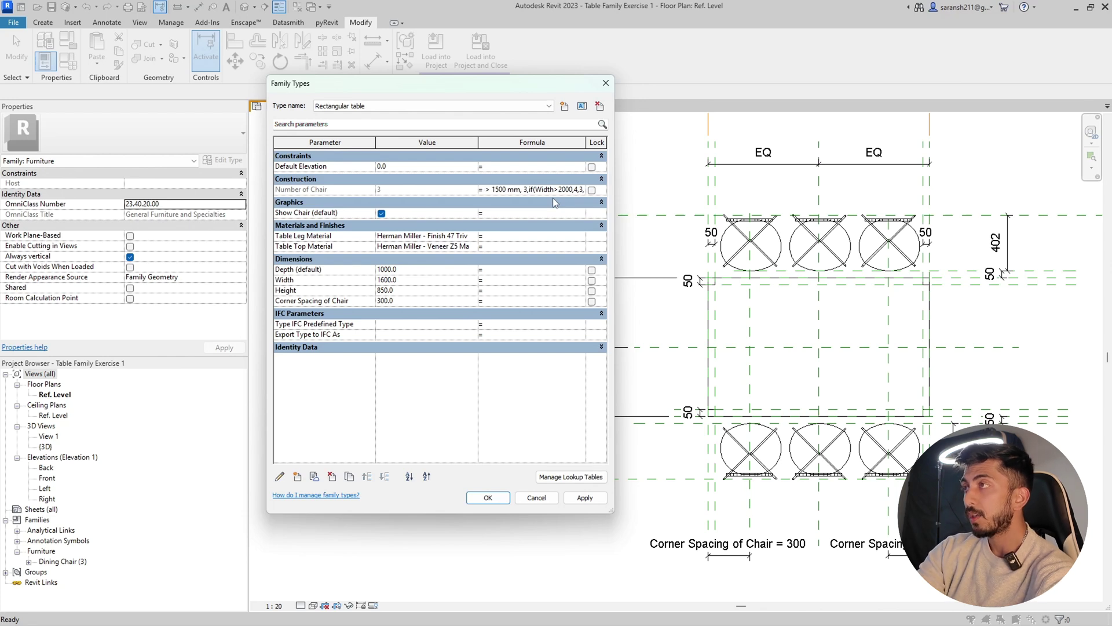
type("if")
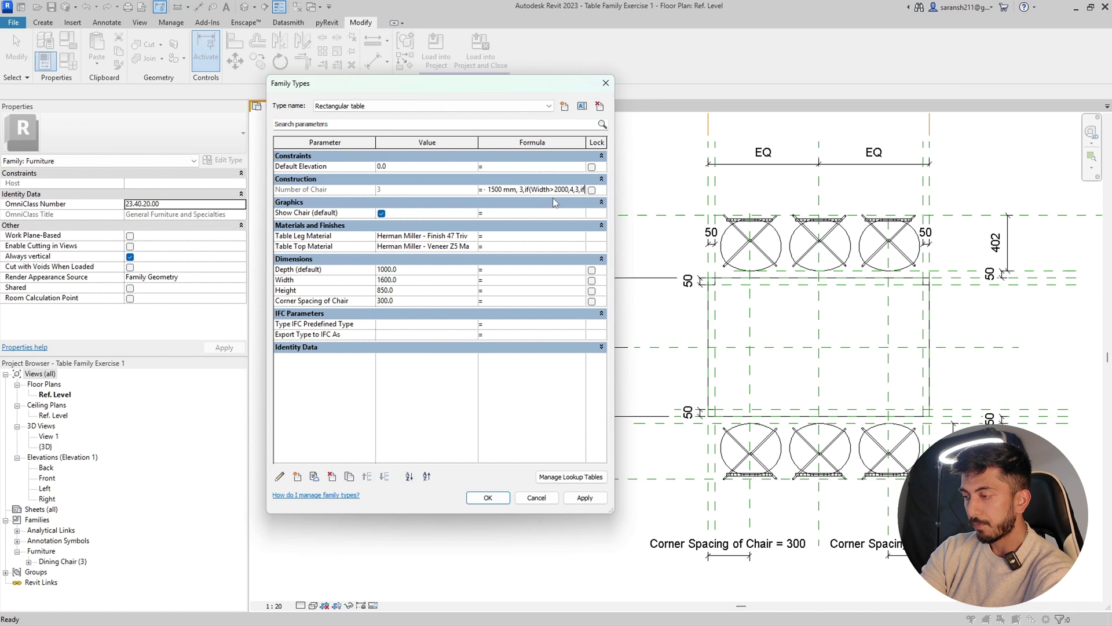
type("(")
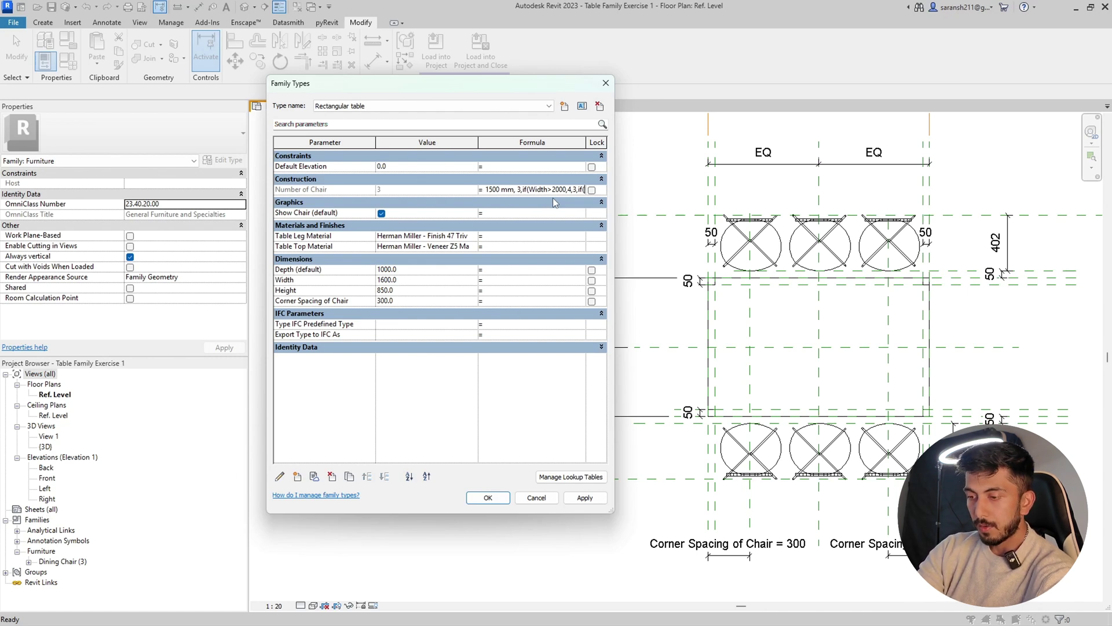
key("Caps_Lock")
key("Caps_Lock")
type("Wi")
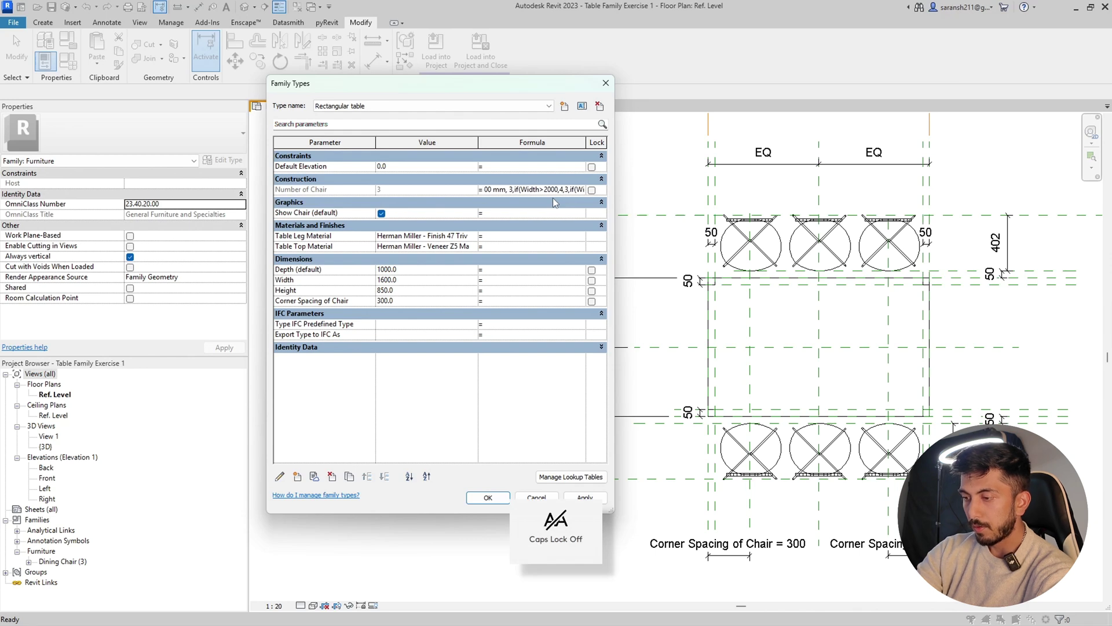
type("dth")
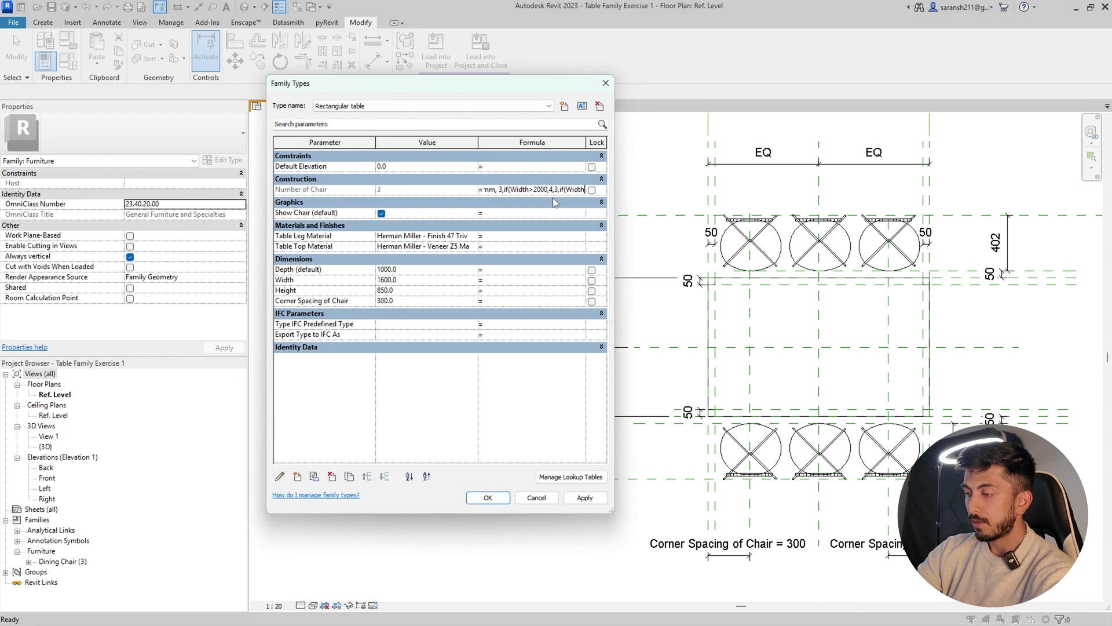
type("<")
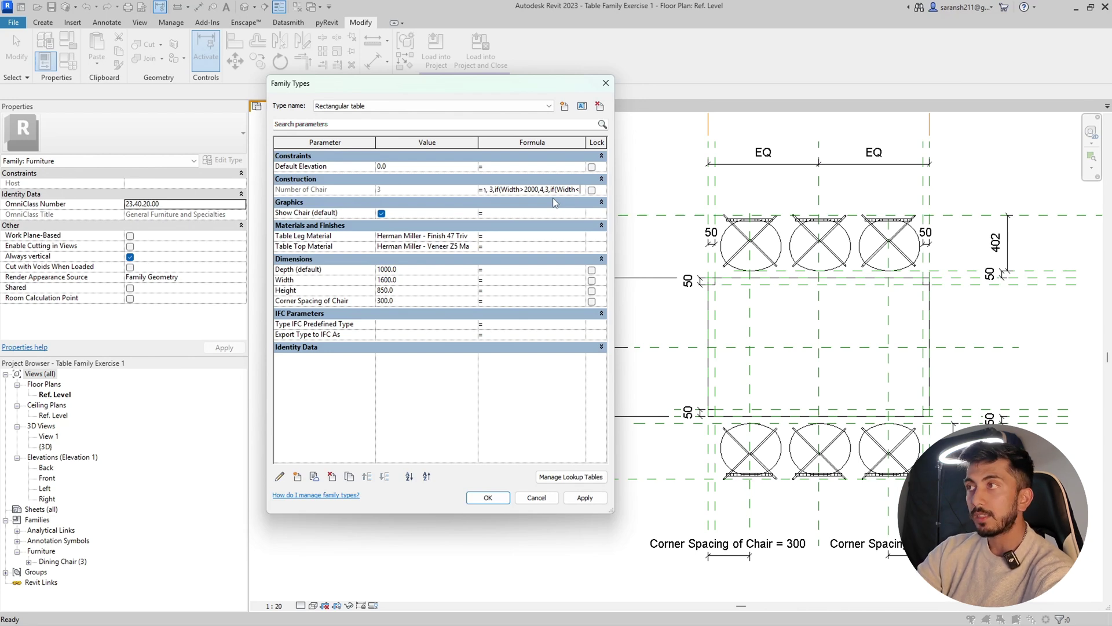
type("<15")
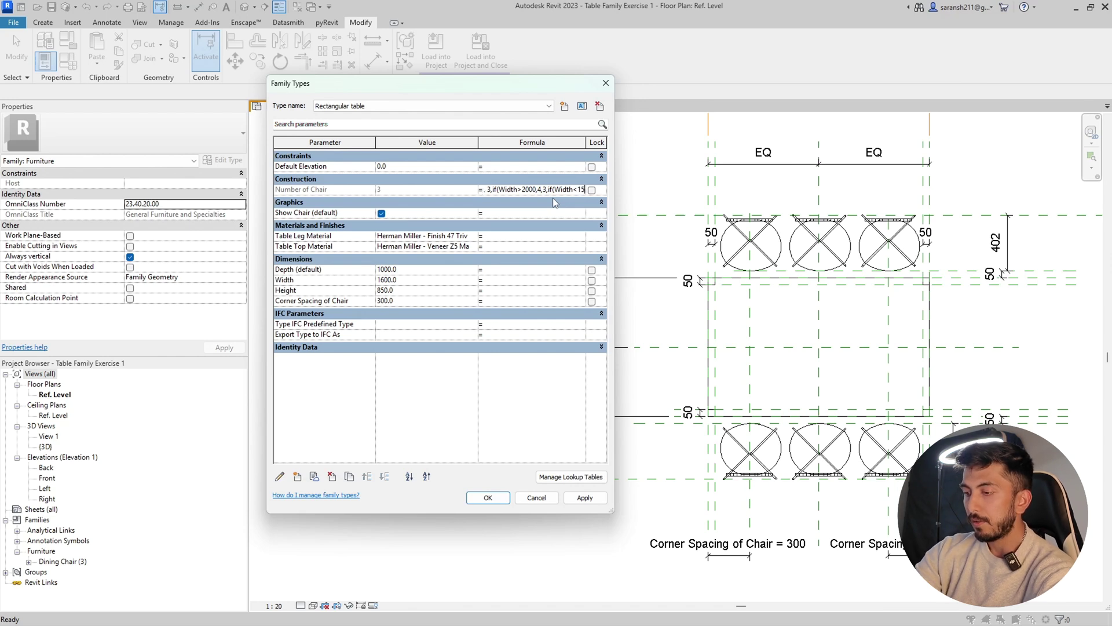
type("00")
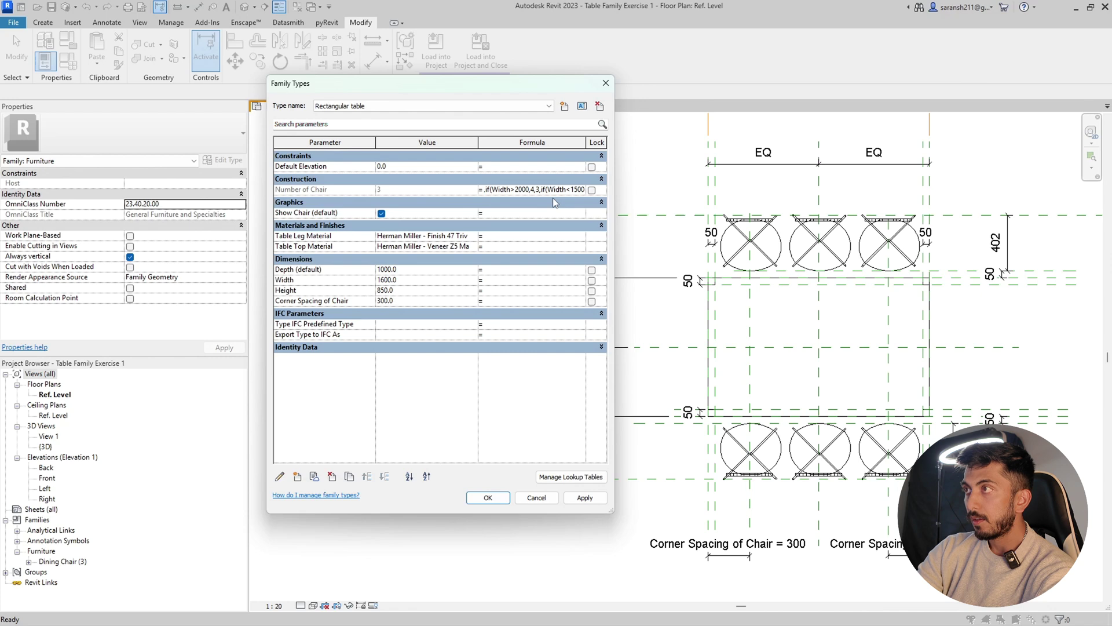
type(",")
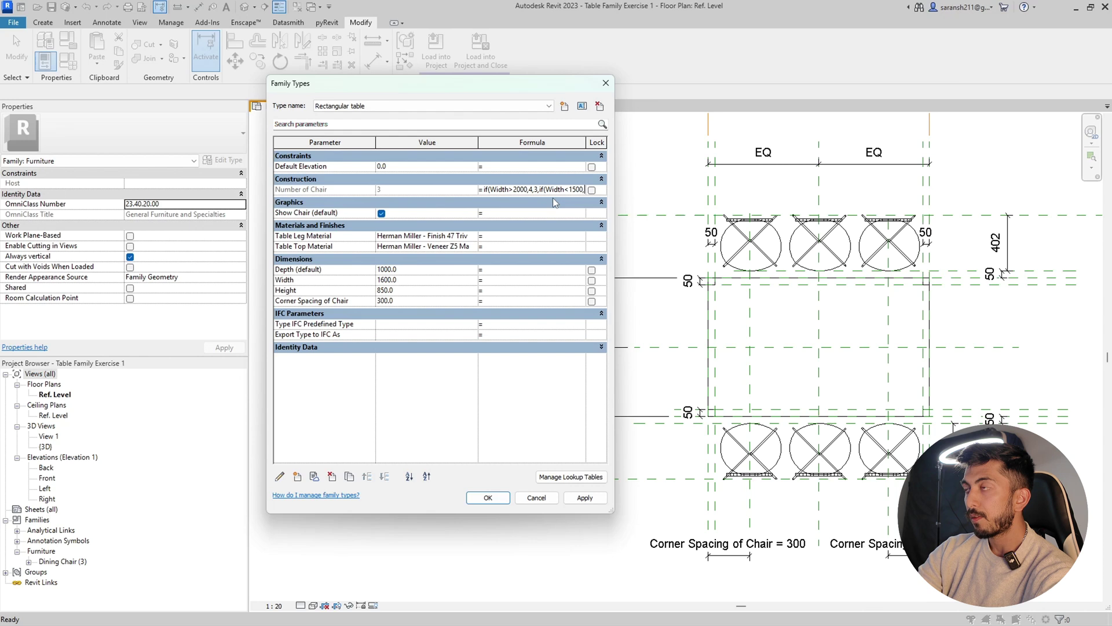
type("2,3")
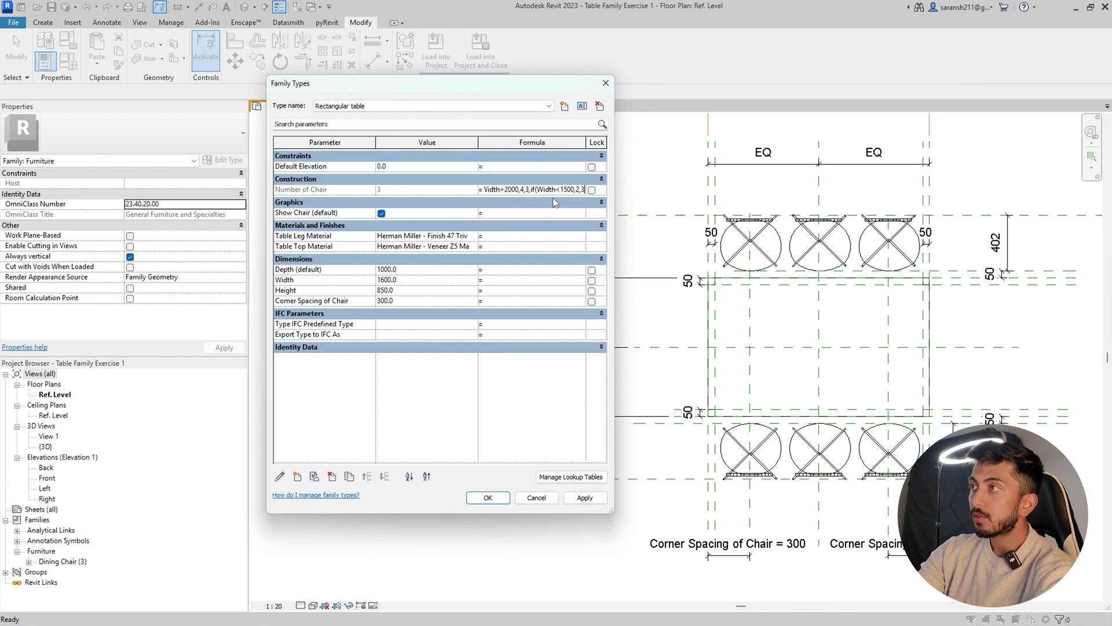
type(")))")
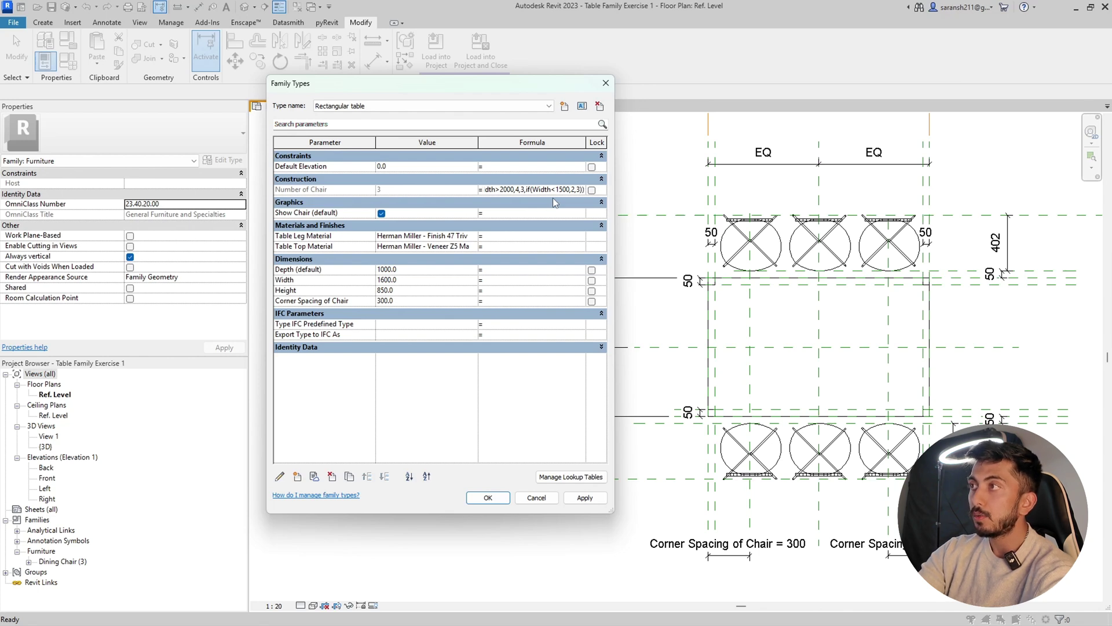
key("Return")
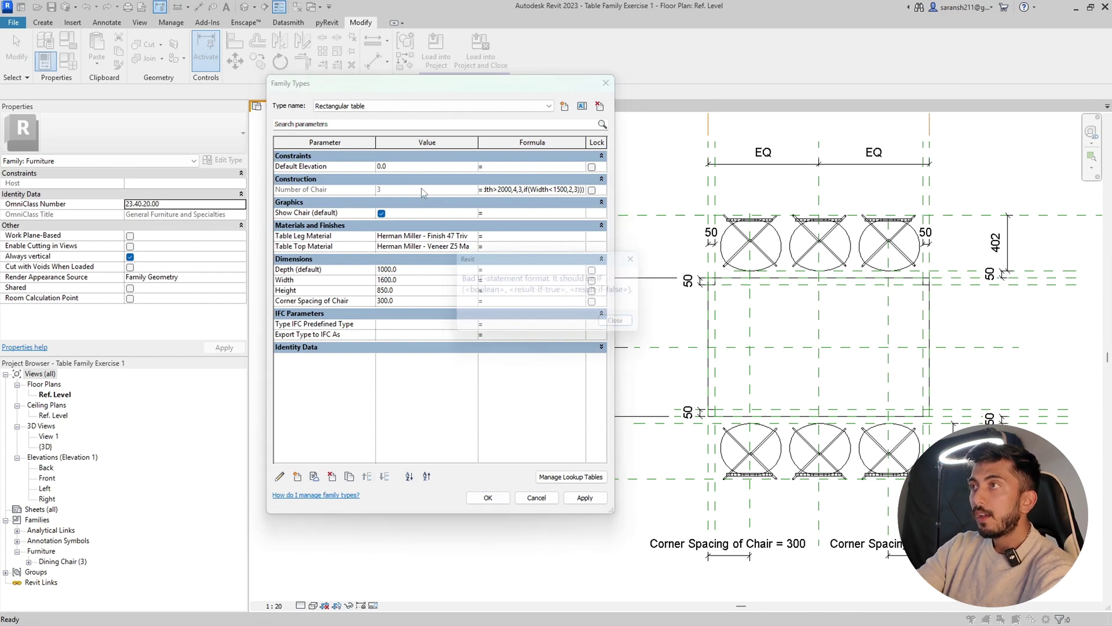
left_click(626, 326)
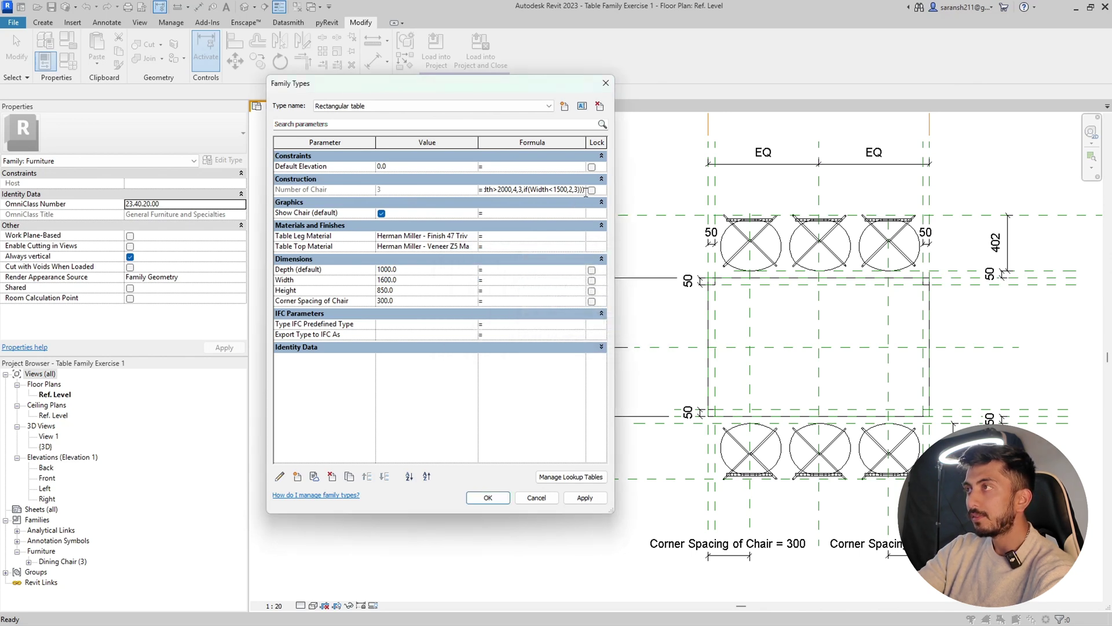
Remove the surplus 3 and its comma before the last nested if in the Number of Chair formula and accept it
left_click_drag(585, 190, 472, 192)
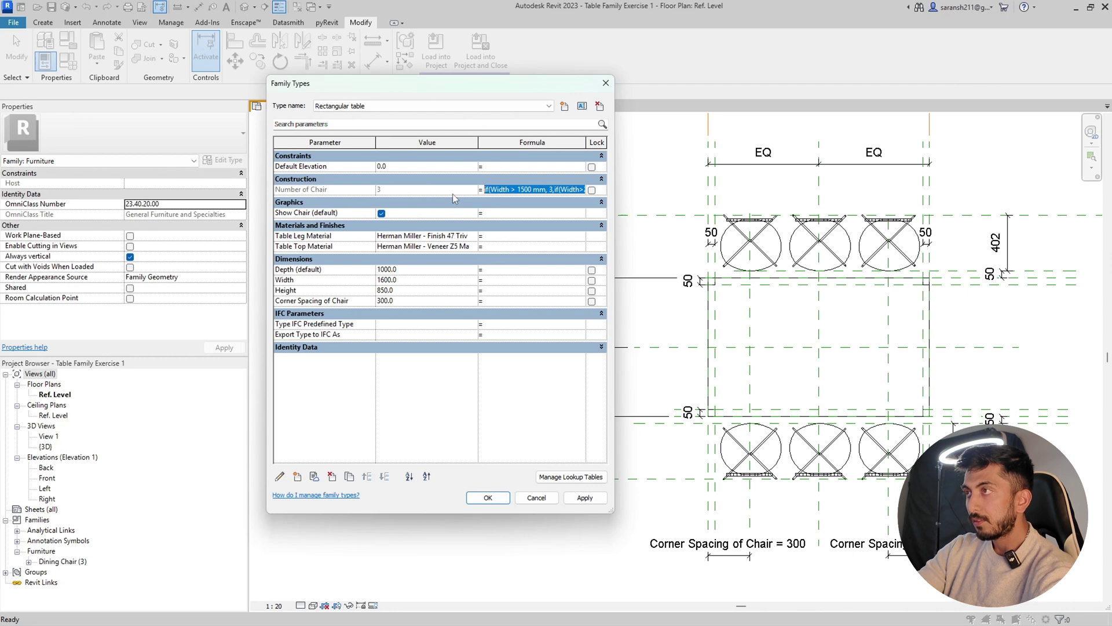
left_click(543, 190)
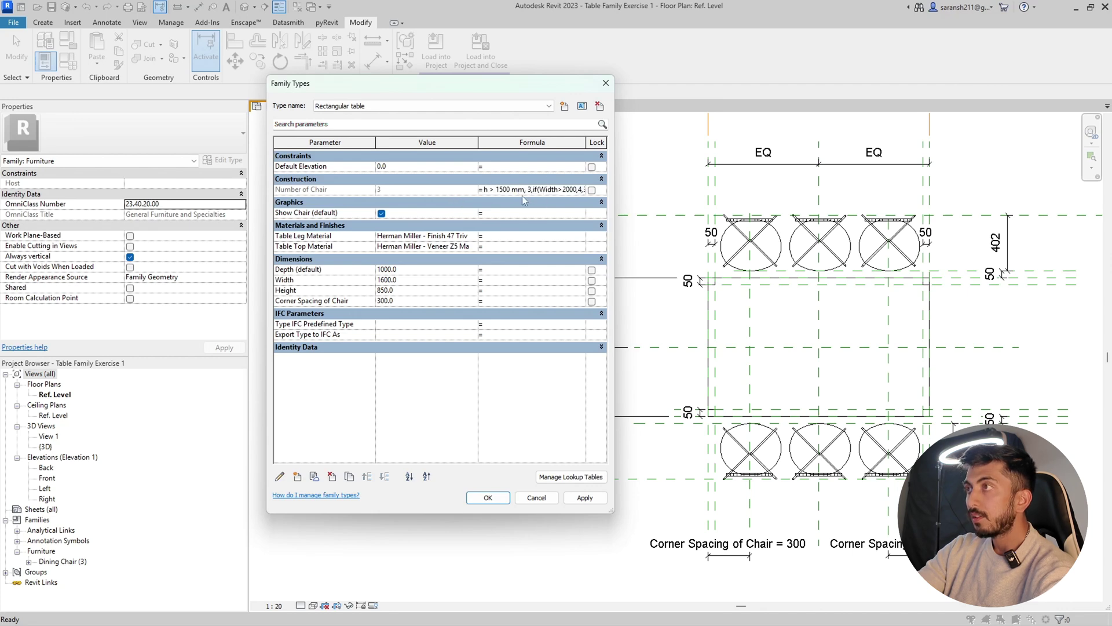
left_click_drag(544, 192, 599, 190)
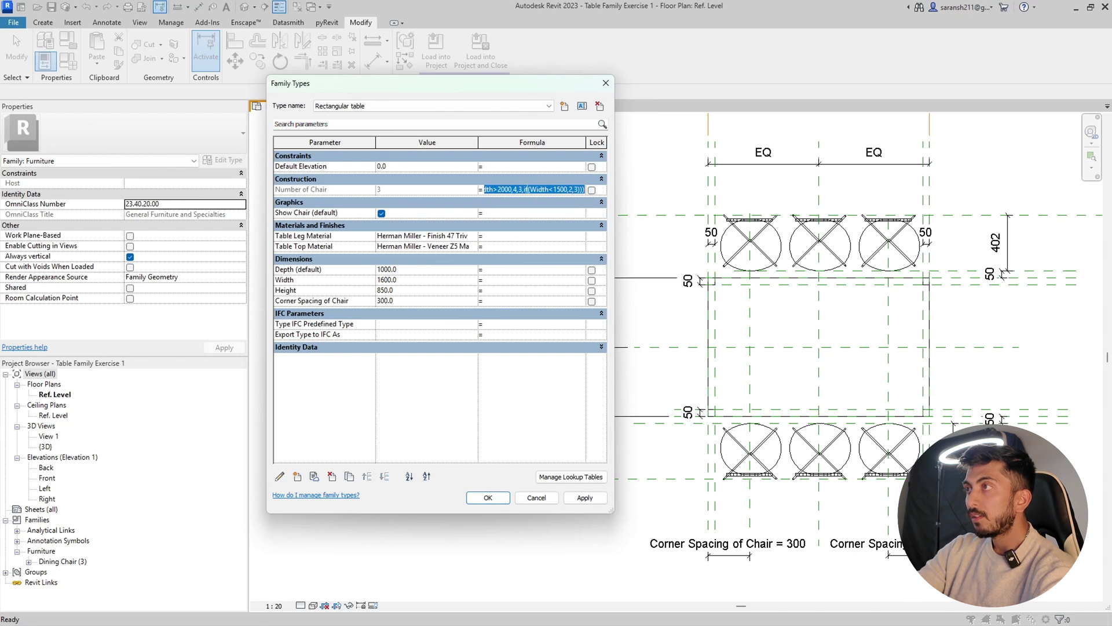
left_click(530, 191)
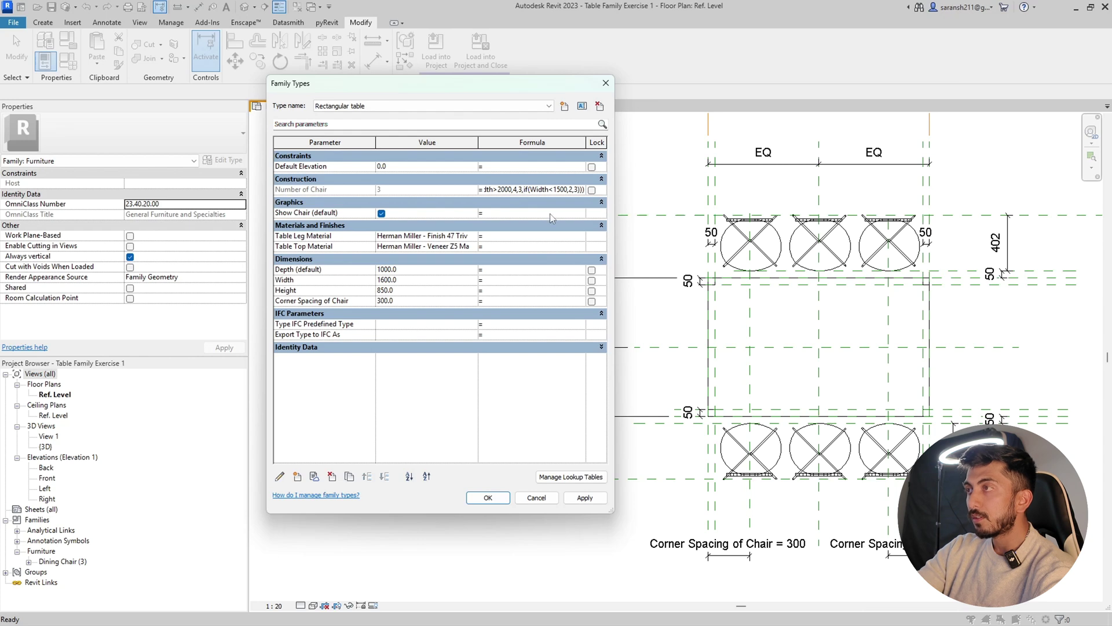
key("BackSpace")
key("BackSpace")
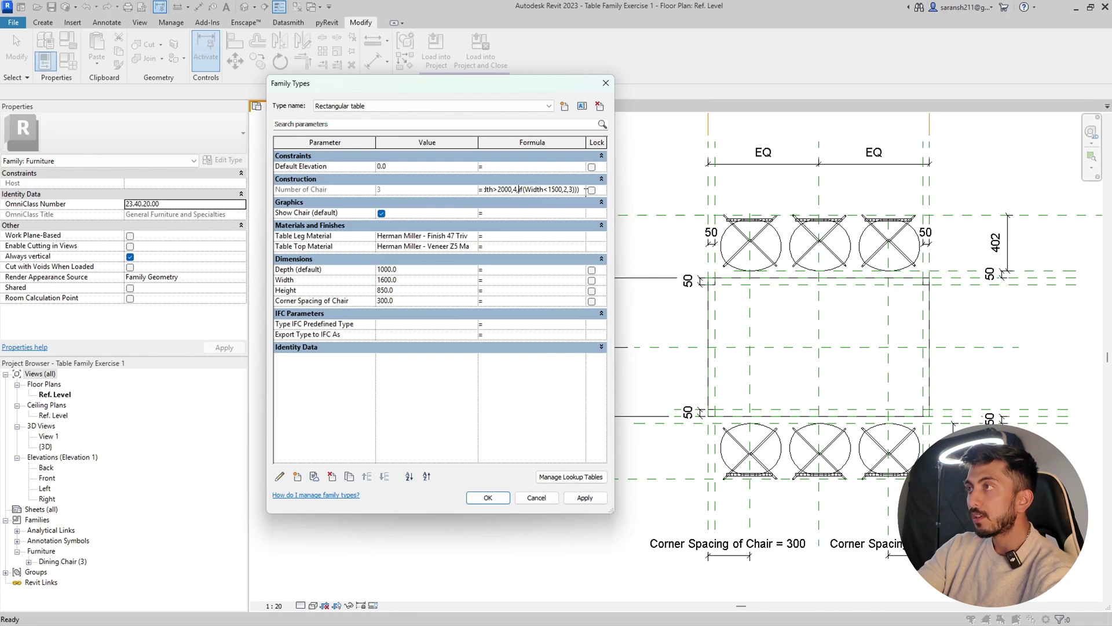
left_click(407, 192)
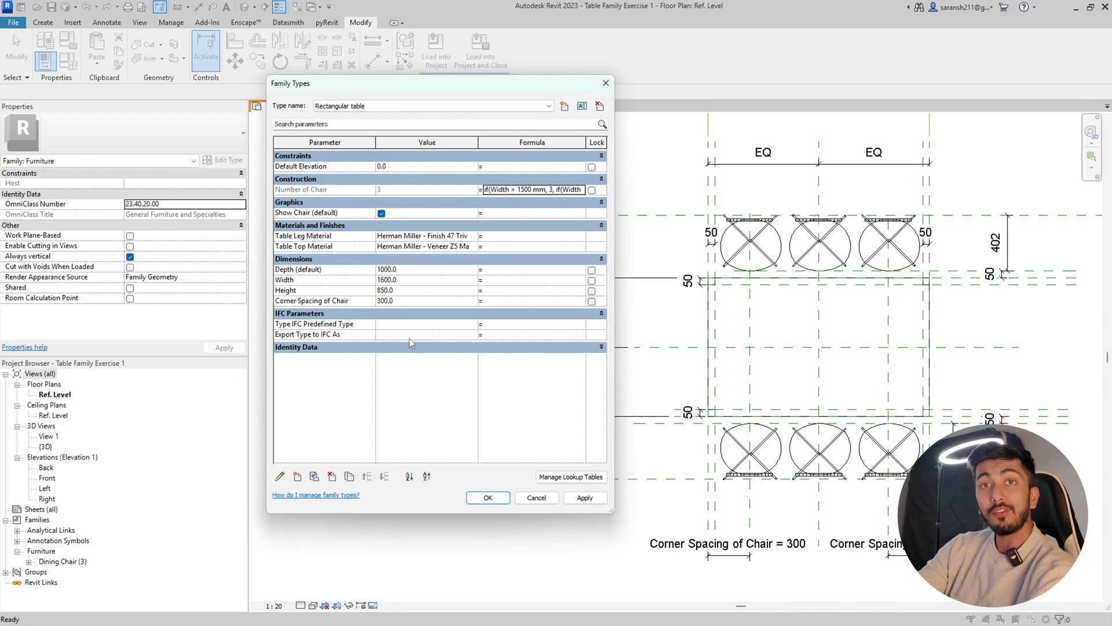
Set the table's Width to 1400 and apply it to test the chair count formula
left_click(408, 281)
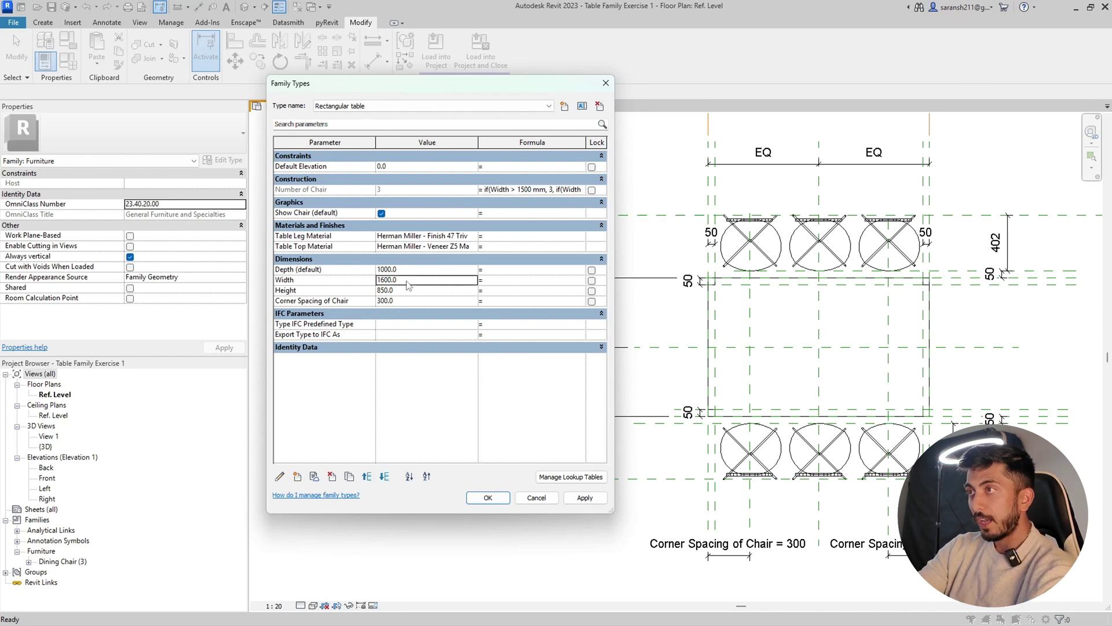
type("14")
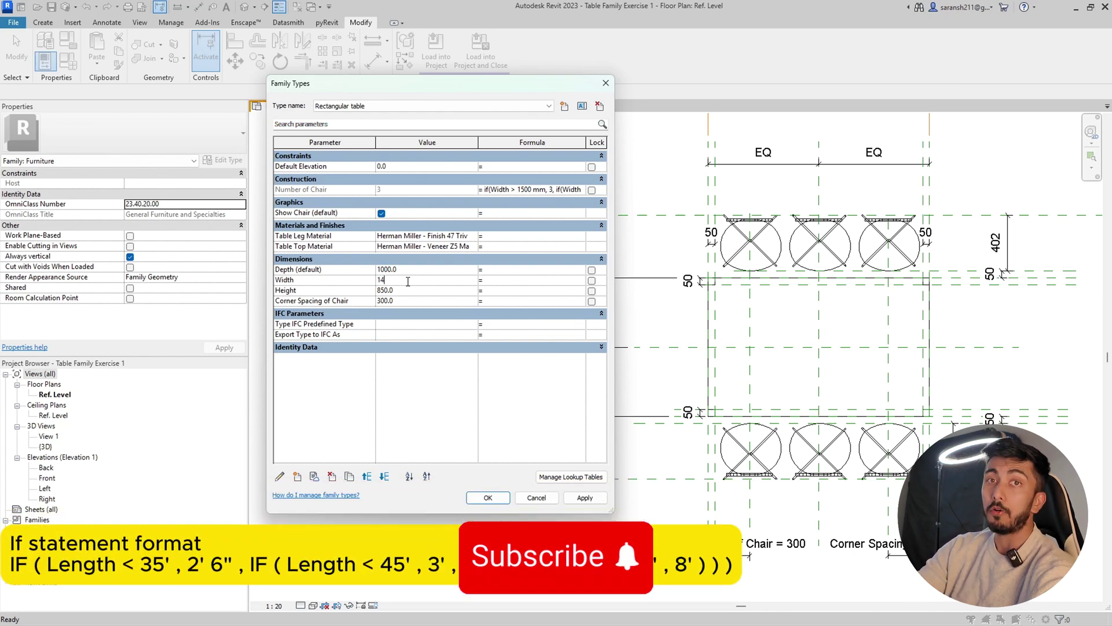
type("00")
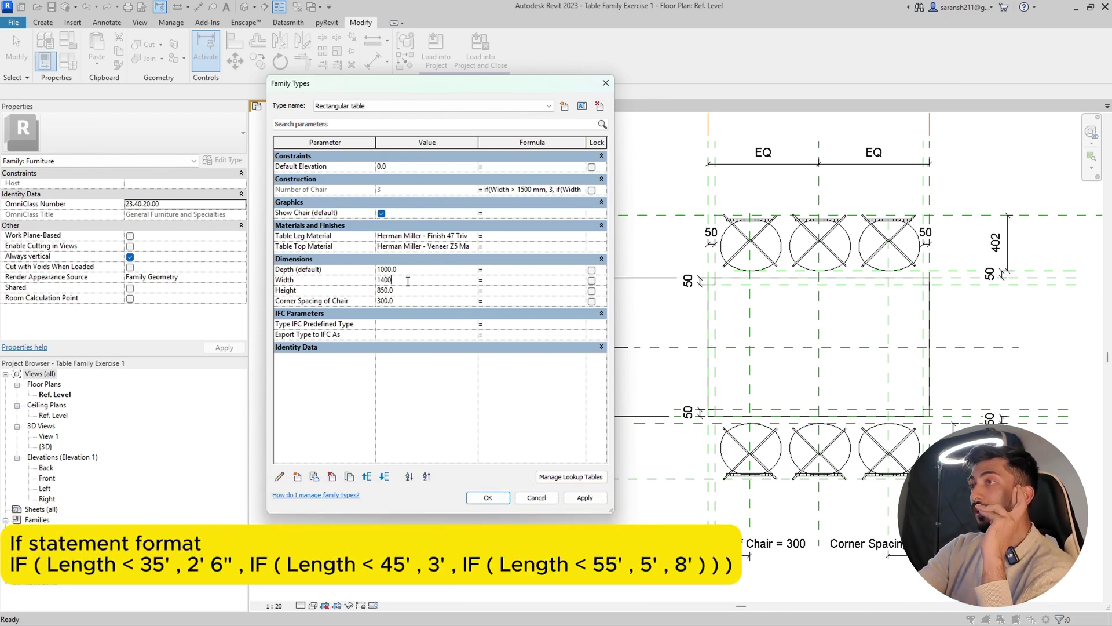
left_click(585, 497)
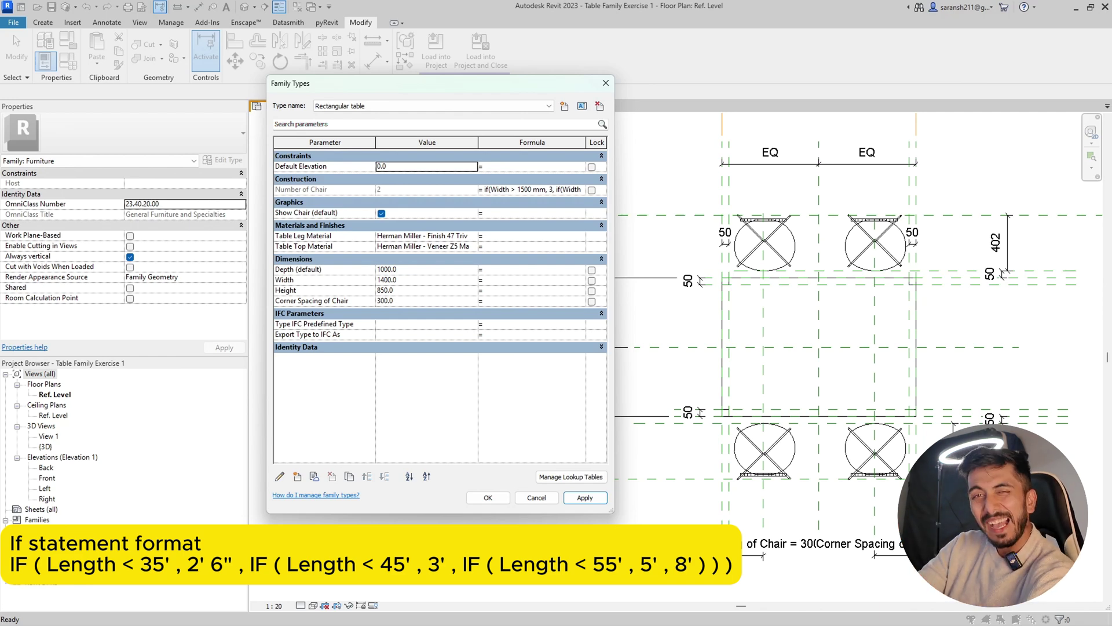
Change the table's Width to 2000 and apply it to test the chair count
left_click(410, 279)
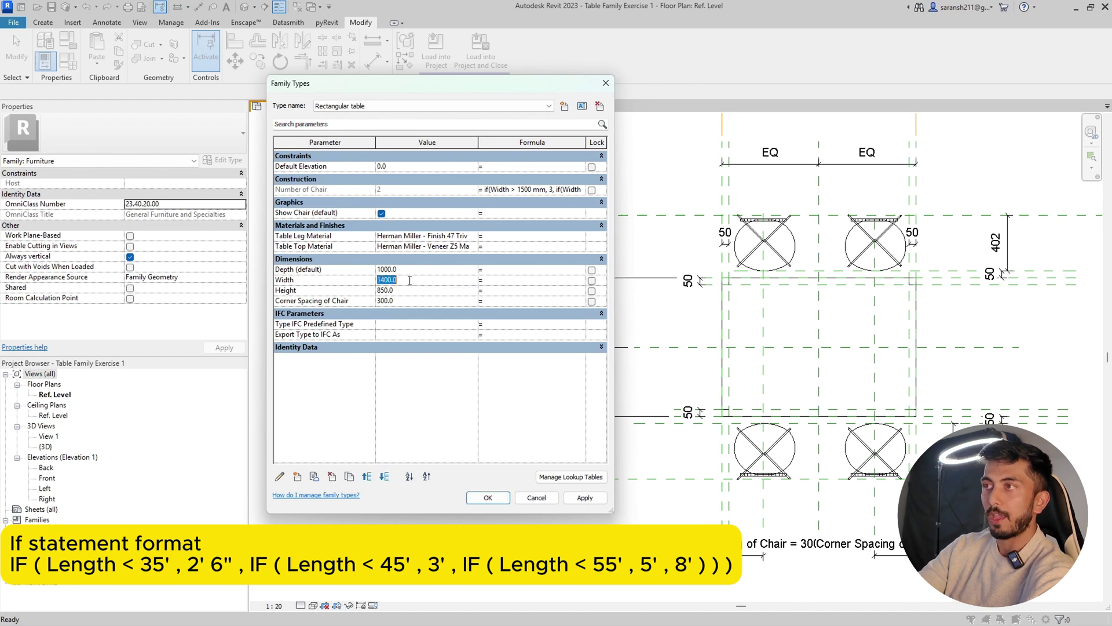
type("2000")
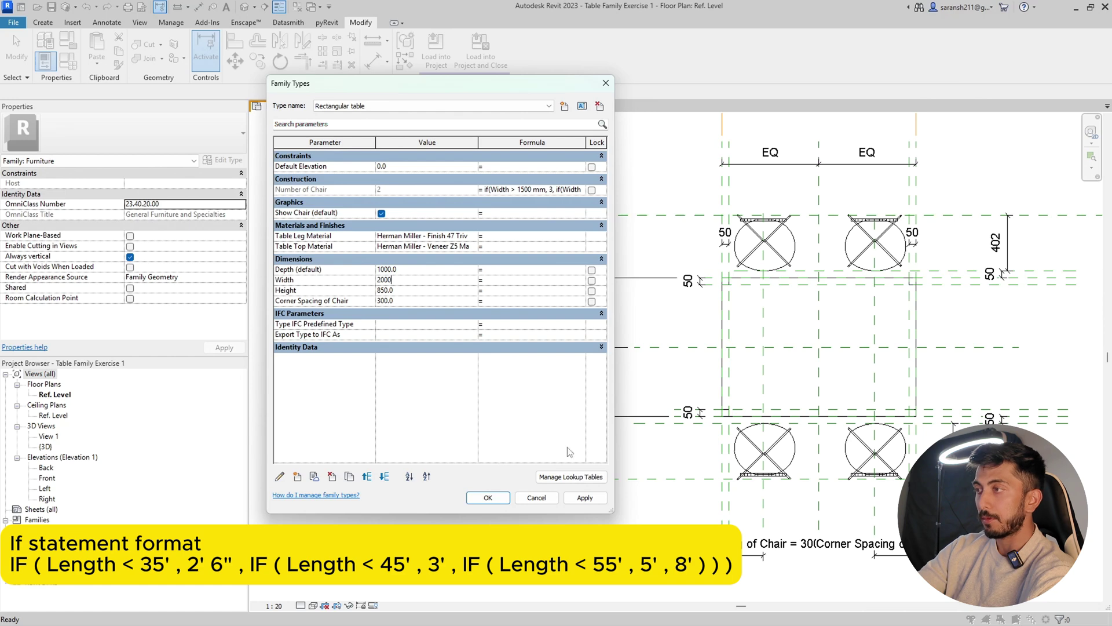
left_click(592, 502)
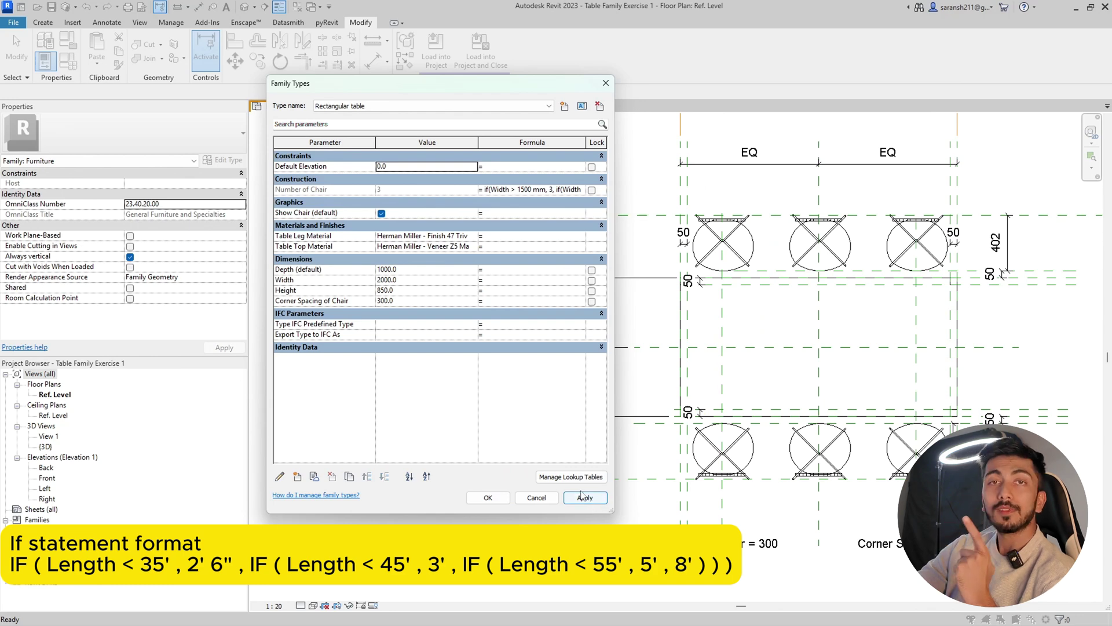
Set the table's Width to 2100 and apply it to test the formula's condition for widths above 2000
left_click(429, 280)
left_click(384, 280)
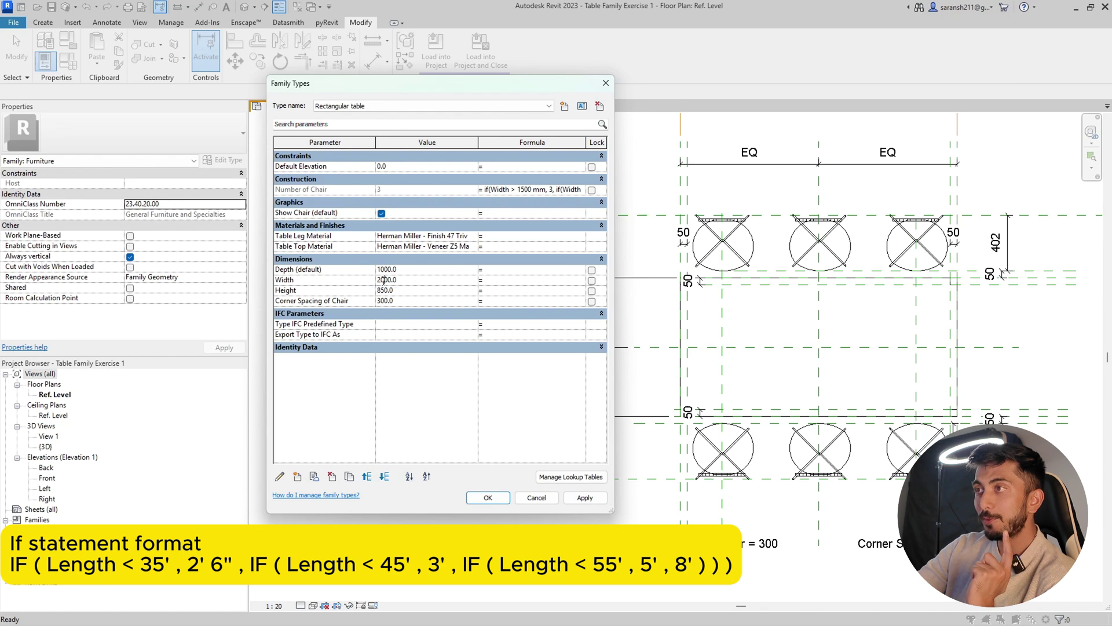
left_click_drag(384, 280, 477, 280)
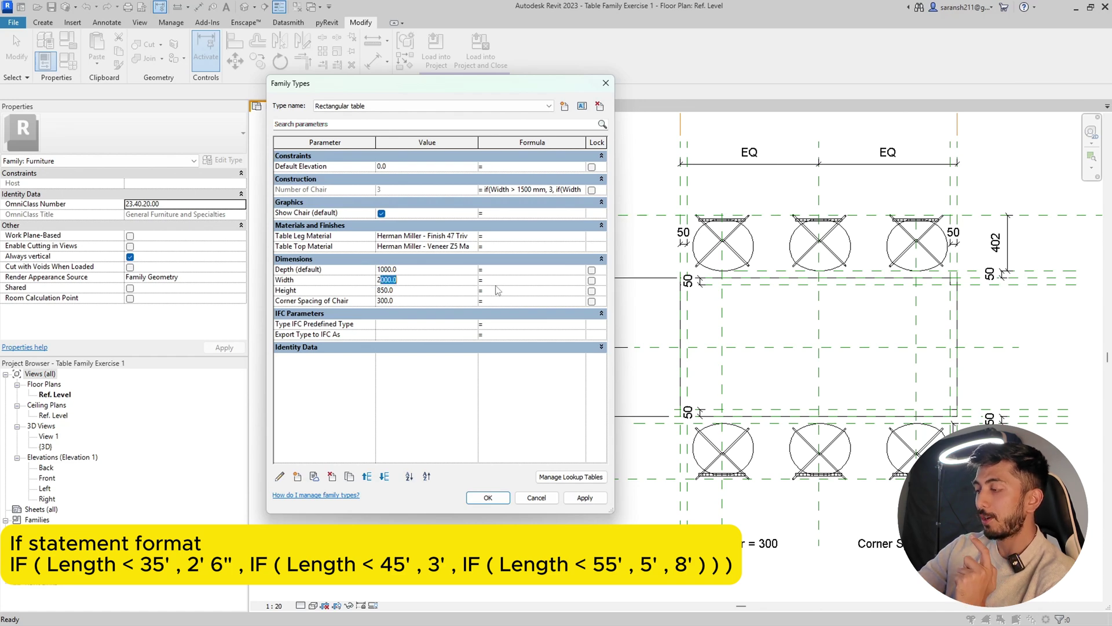
type("1")
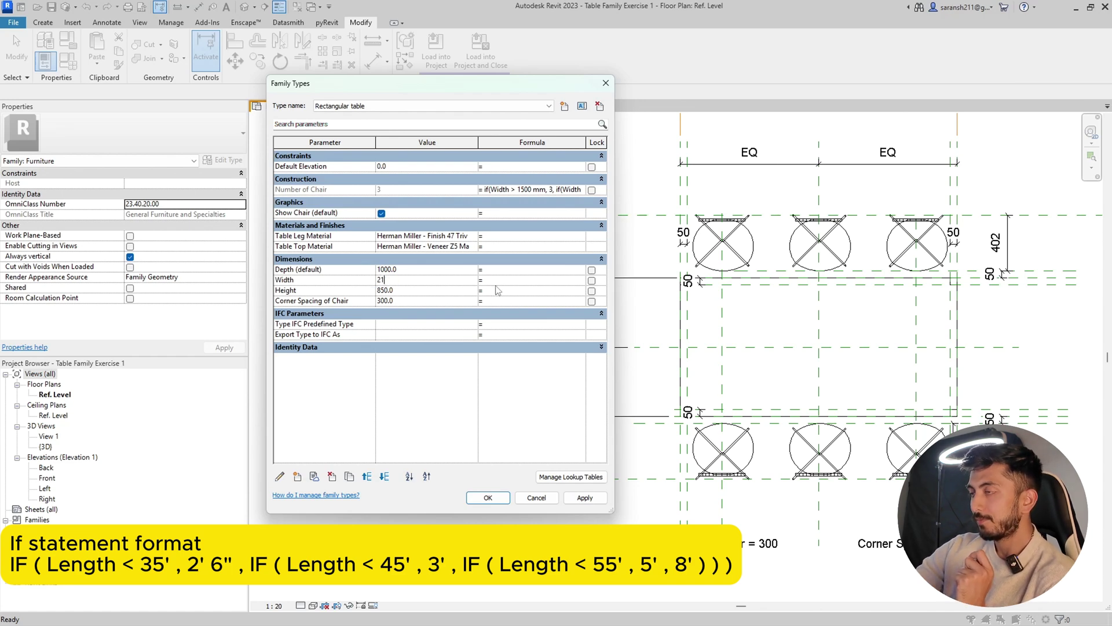
type("00")
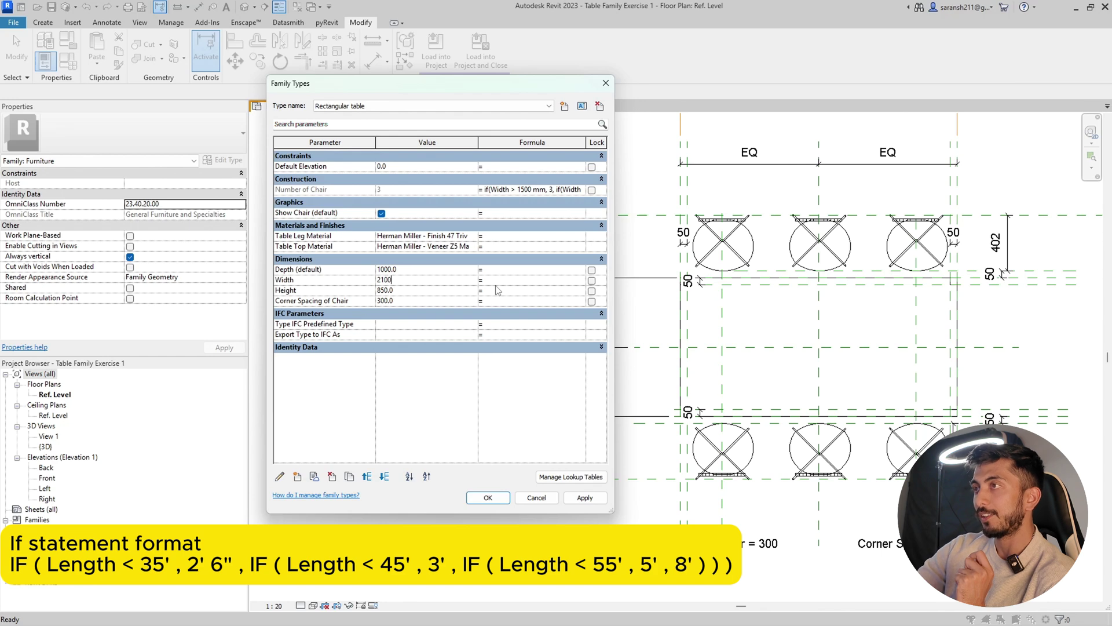
left_click(582, 499)
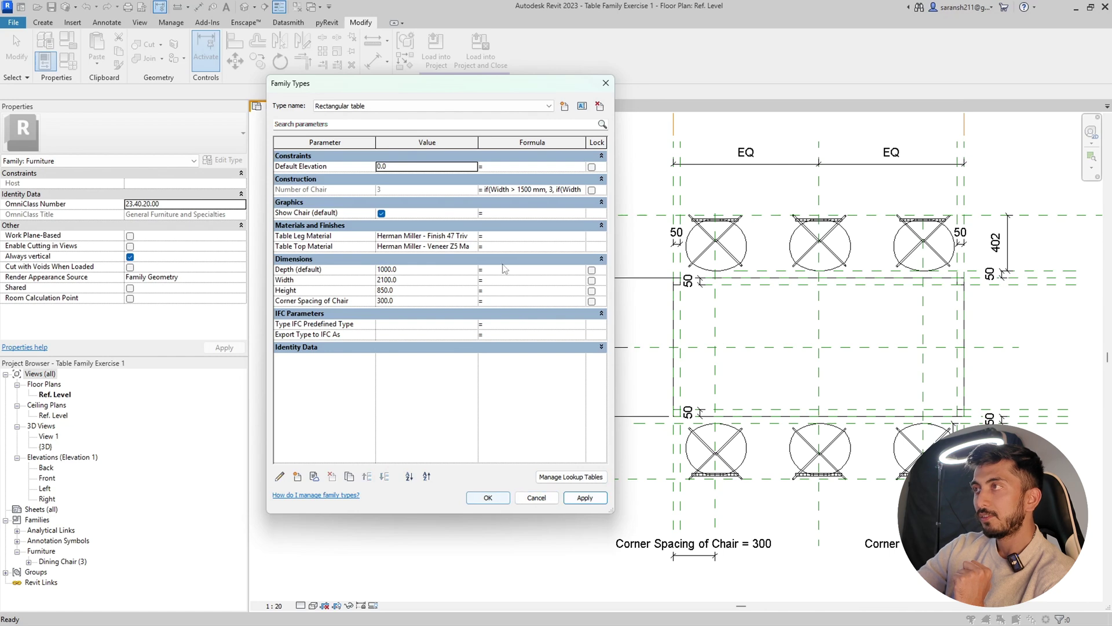
Examine the order of the nested width conditions and chair counts along the full Number of Chair formula
left_click(523, 190)
left_click_drag(522, 190, 487, 190)
left_click(520, 190)
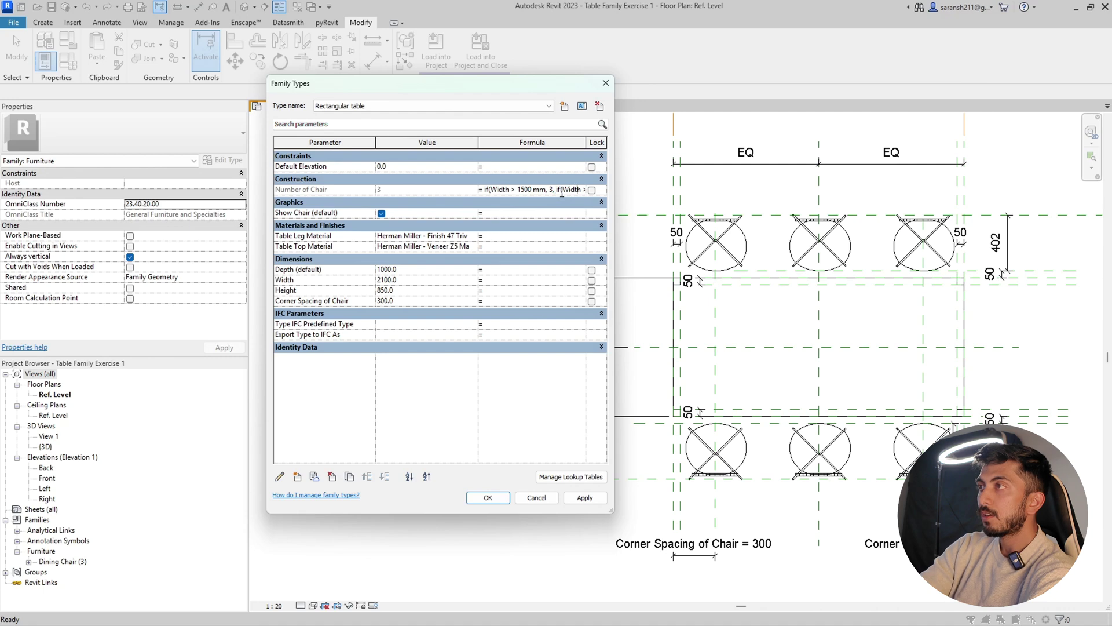
key("Right")
key("Right")
key("Right")
key("Right")
key("Right")
key("Right")
key("Right")
key("Right")
key("Right")
key("Right")
key("Right")
key("Right")
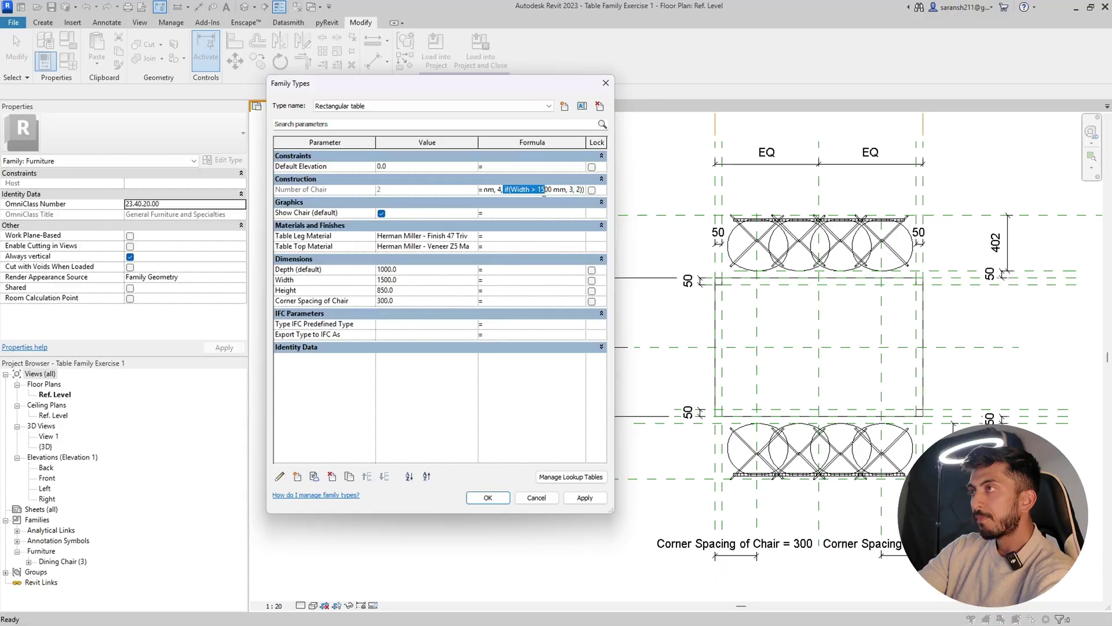
key("shift+Home")
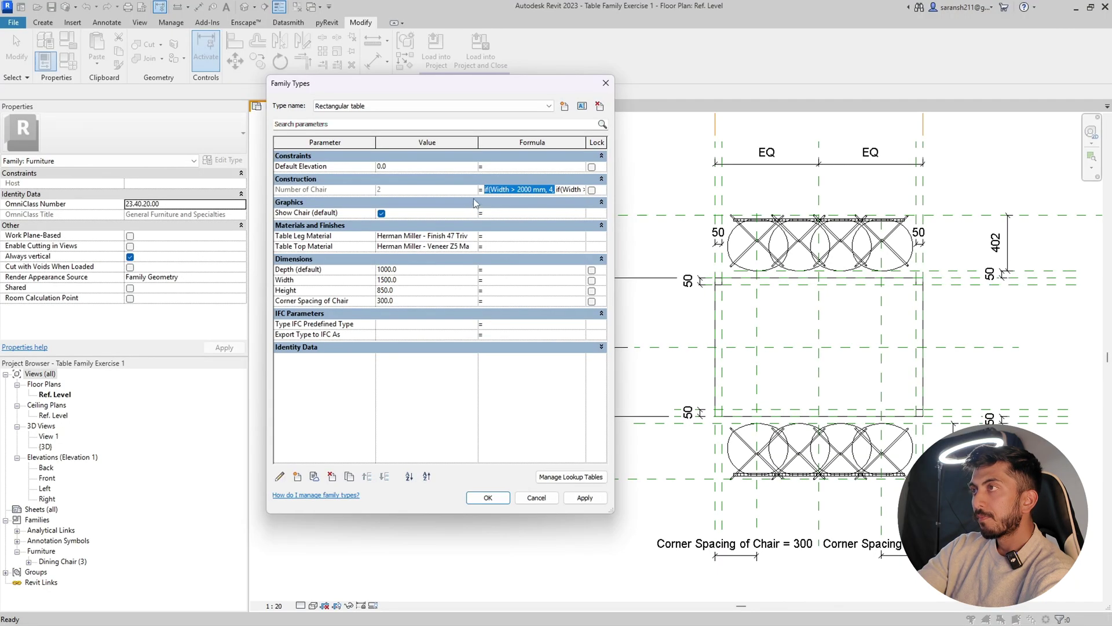
key("Left")
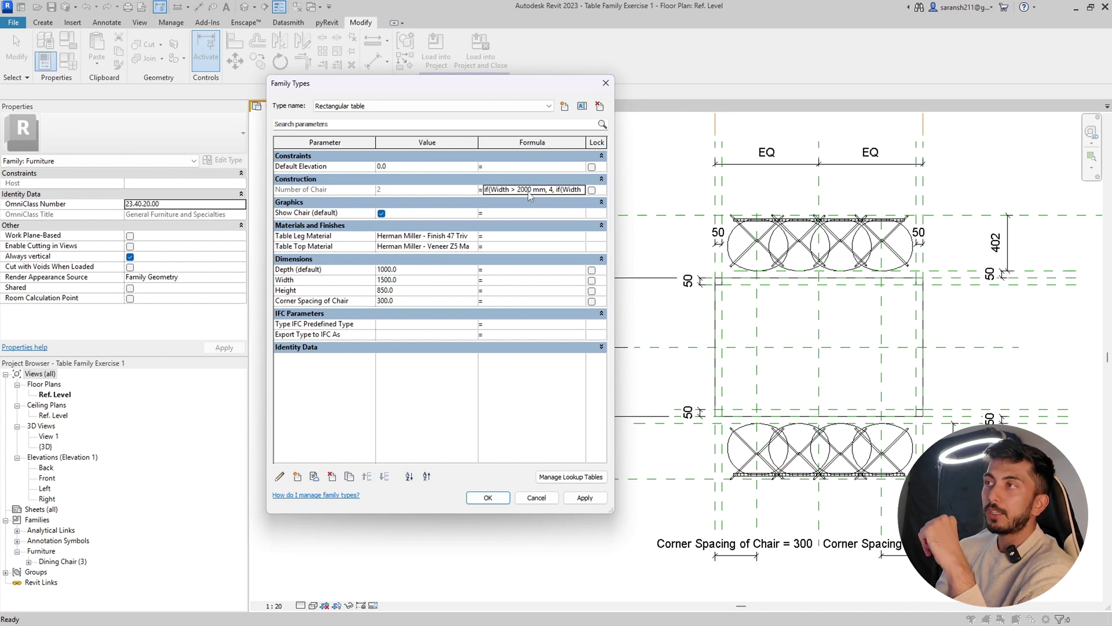
Review the Number of Chair formula from its Width > 2000 mm condition through the nested Width > 1500 mm condition
left_click(509, 196)
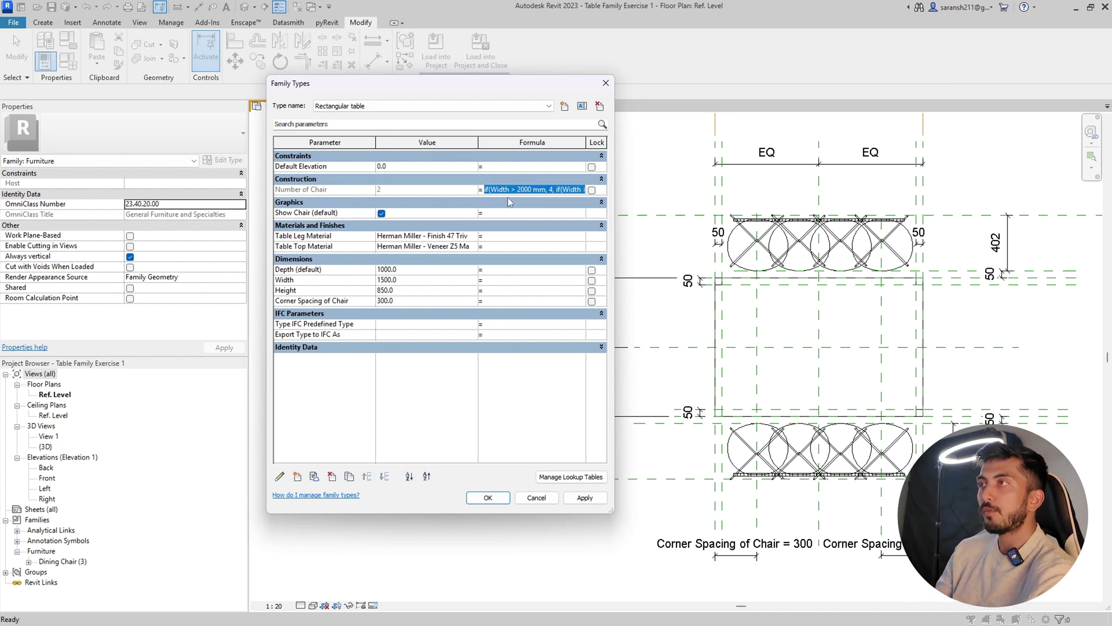
left_click_drag(505, 194, 484, 194)
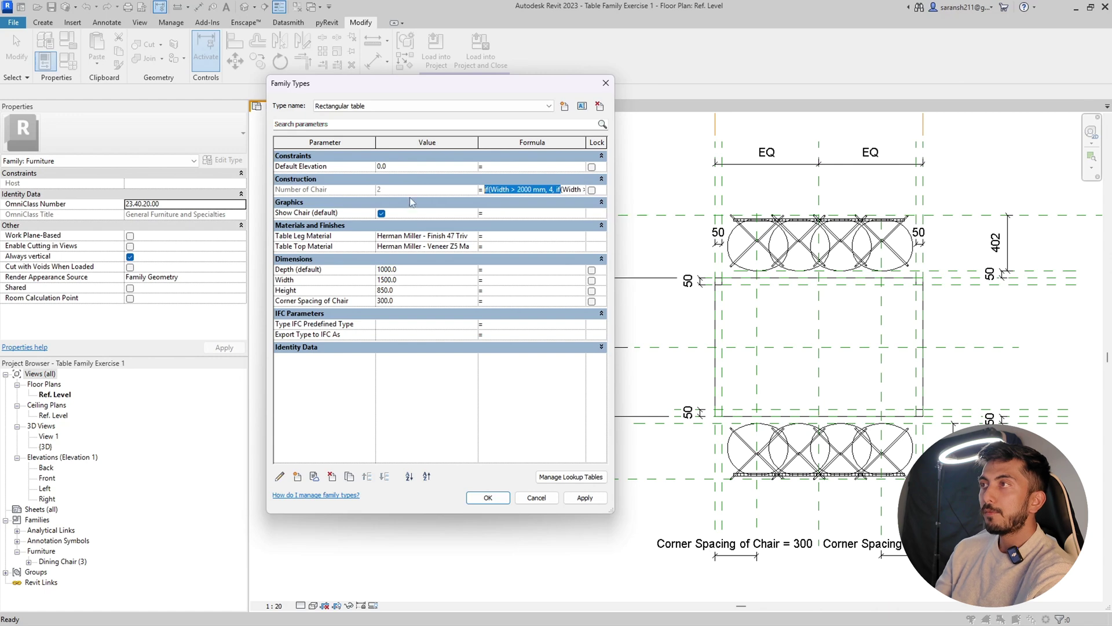
left_click(521, 191)
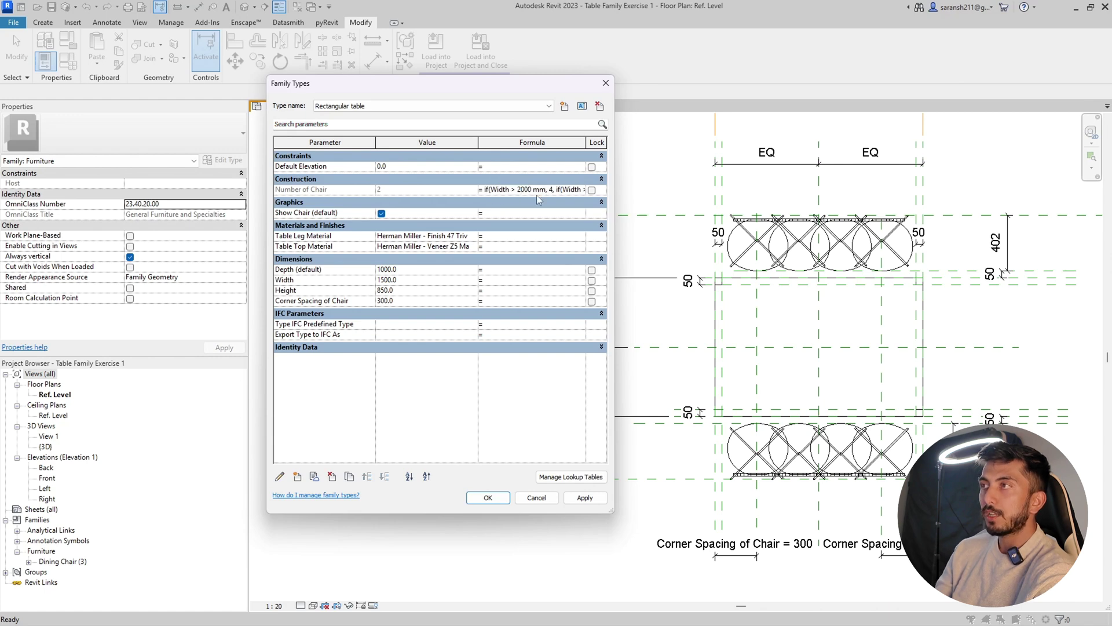
left_click(557, 190)
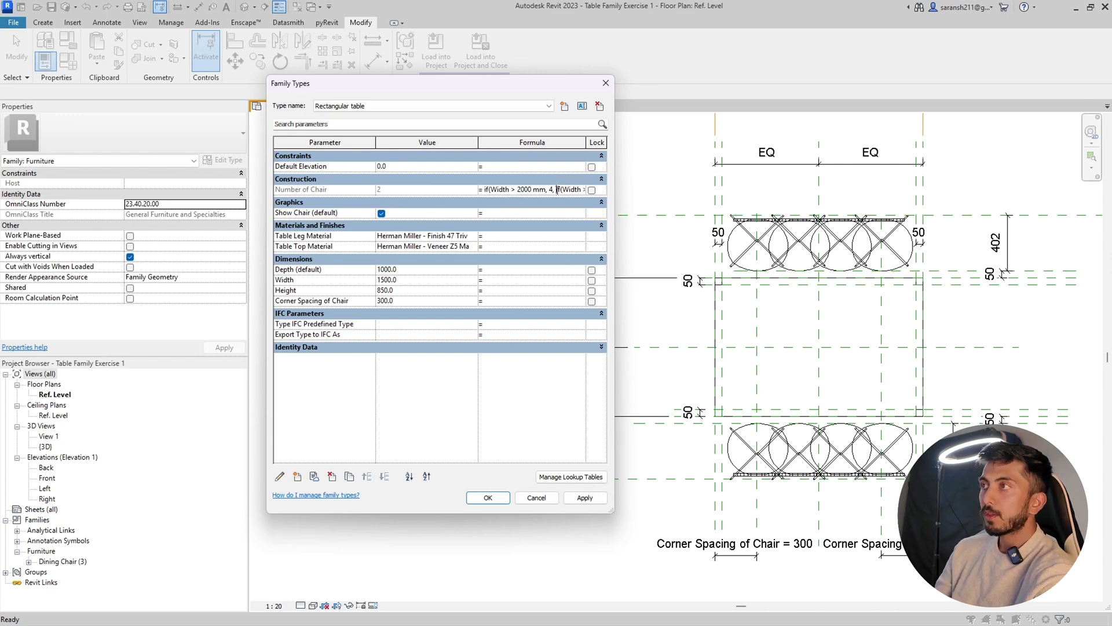
left_click_drag(583, 190, 590, 190)
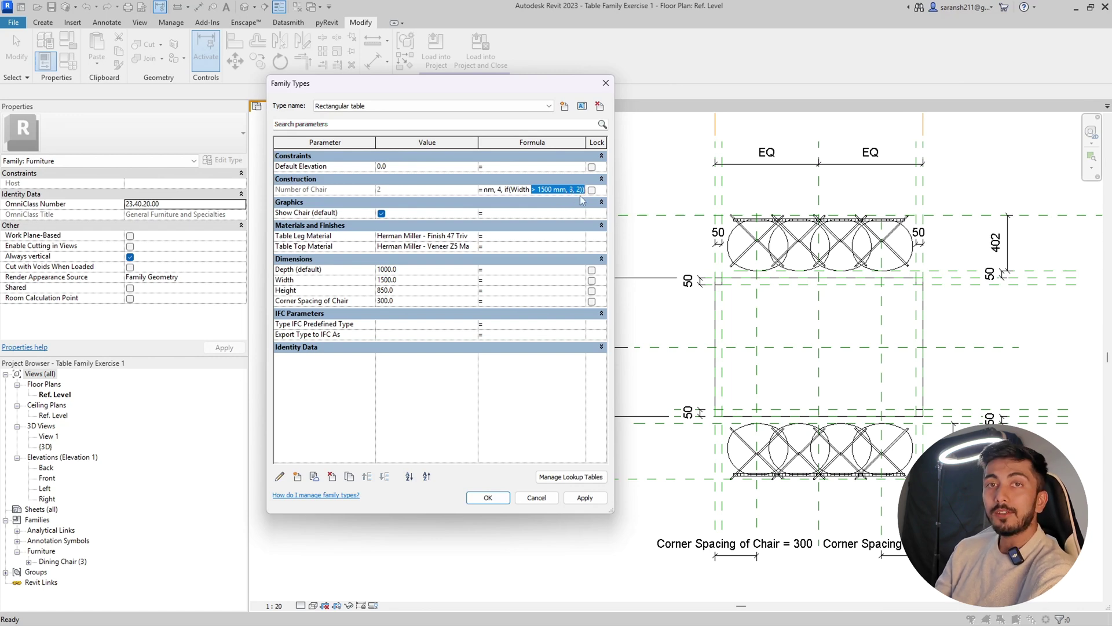
Set the table's Width to 2100, apply it, and compare the chair count with the formula's first condition
left_click(420, 282)
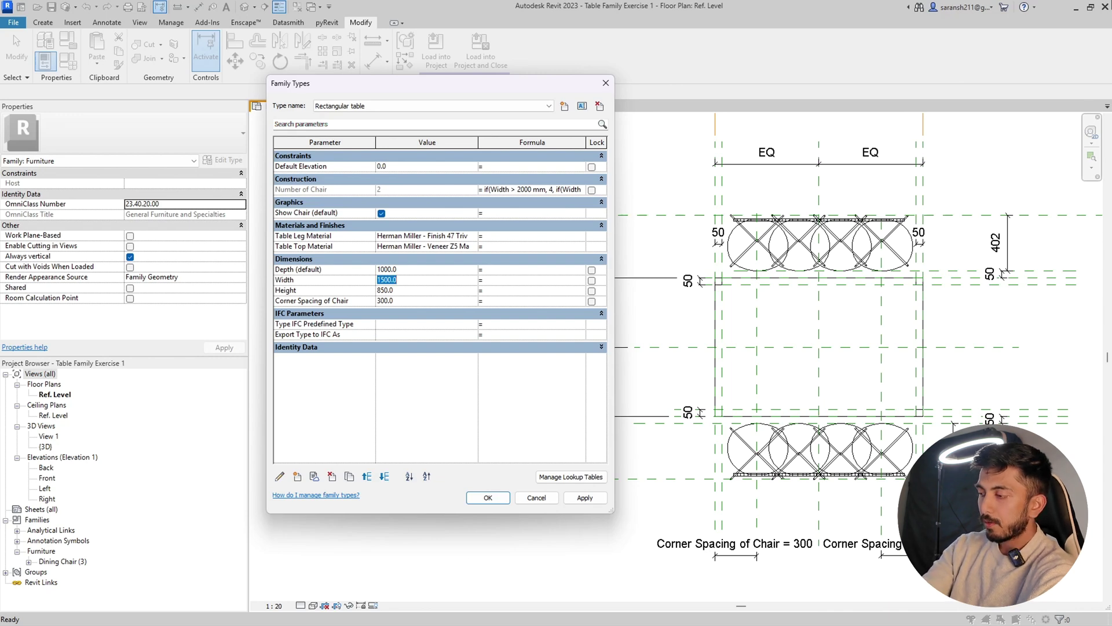
type("2100")
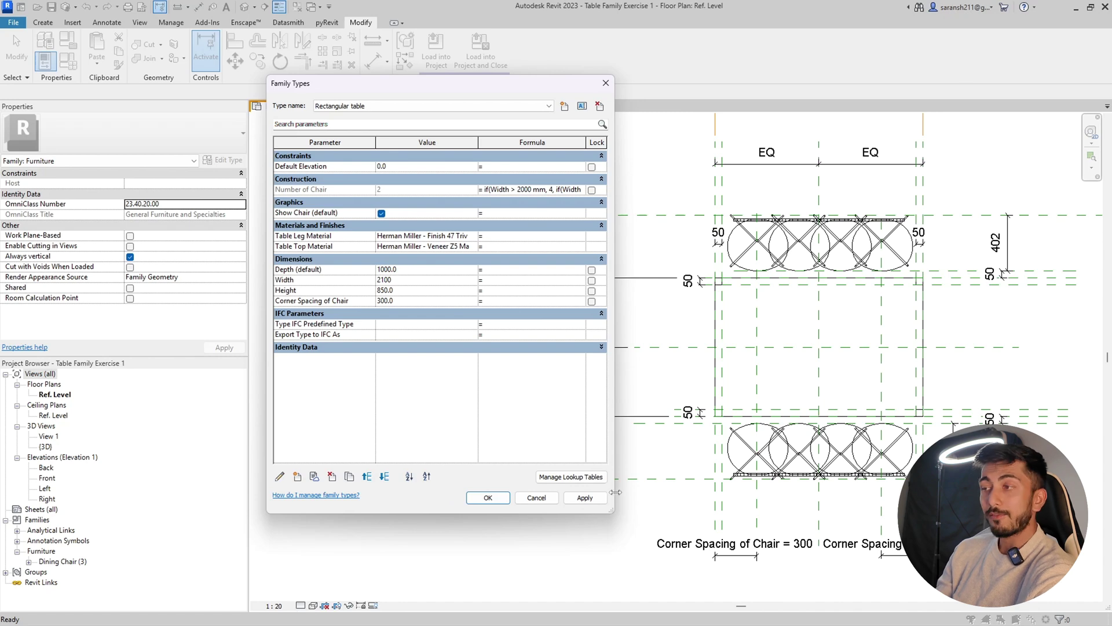
left_click(594, 496)
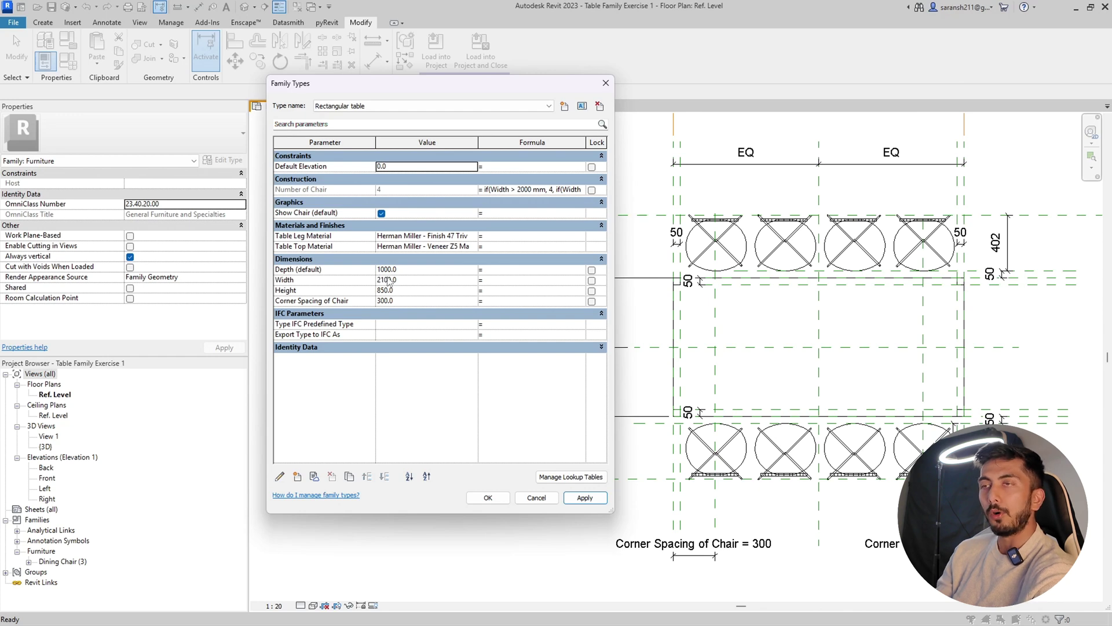
left_click(508, 189)
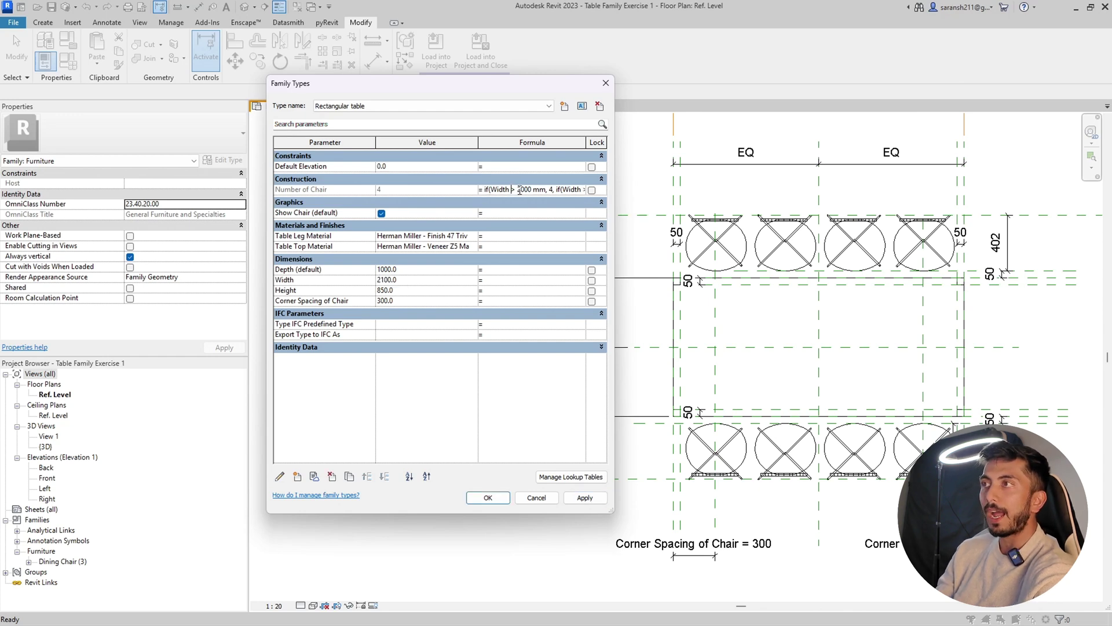
left_click_drag(520, 190, 574, 190)
key("shift+Home")
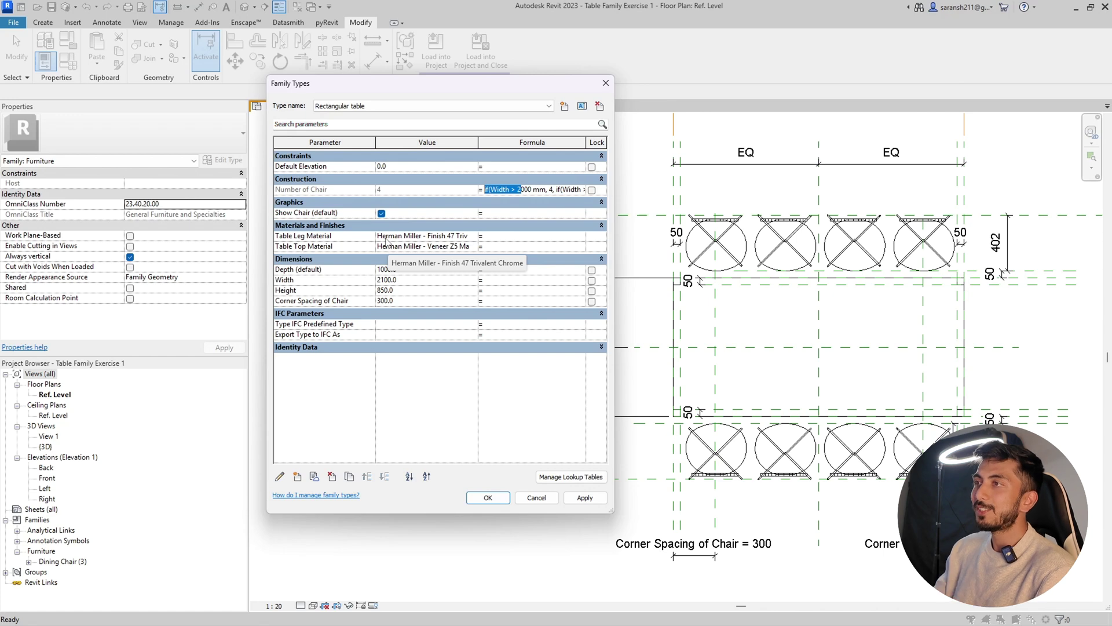
Set the table's Width to 1000 and the Corner Spacing of Chair to 200, applying each change
left_click(414, 281)
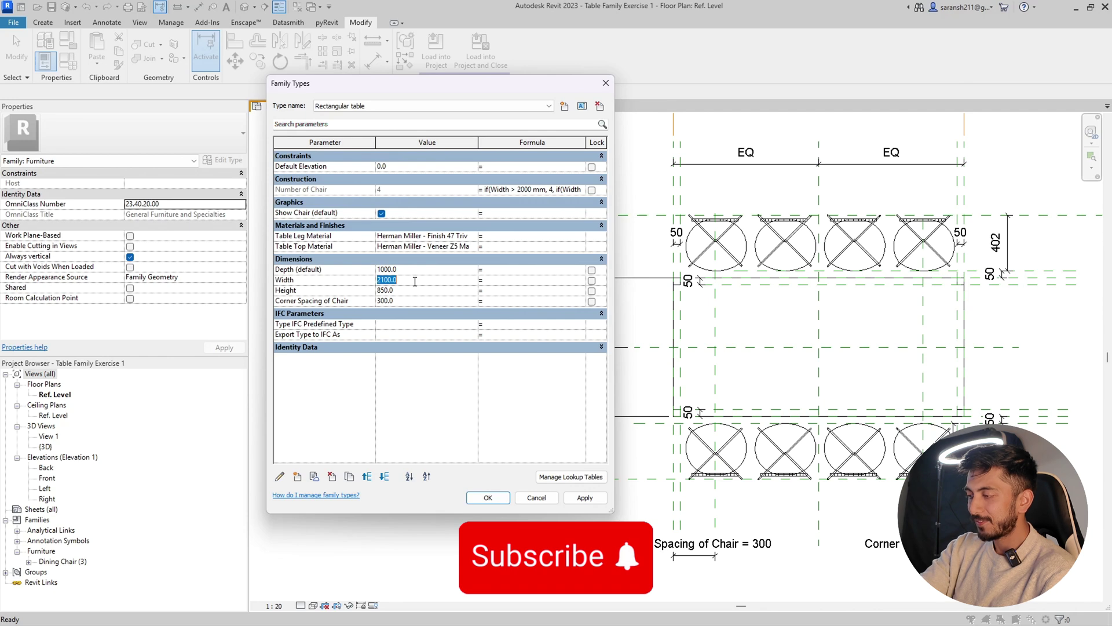
type("1000")
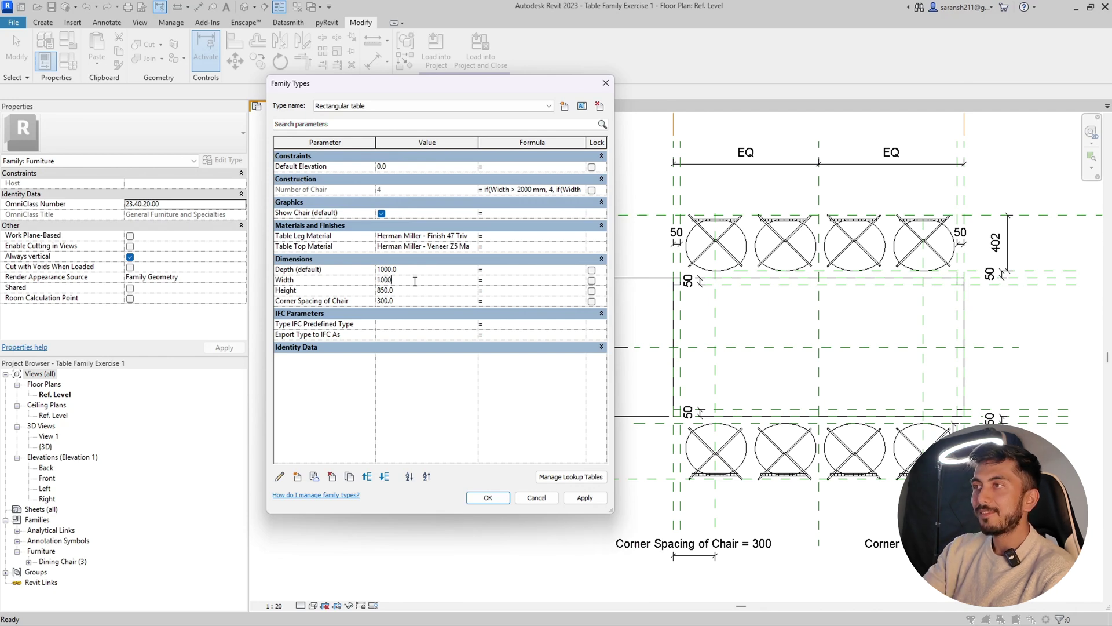
left_click(597, 499)
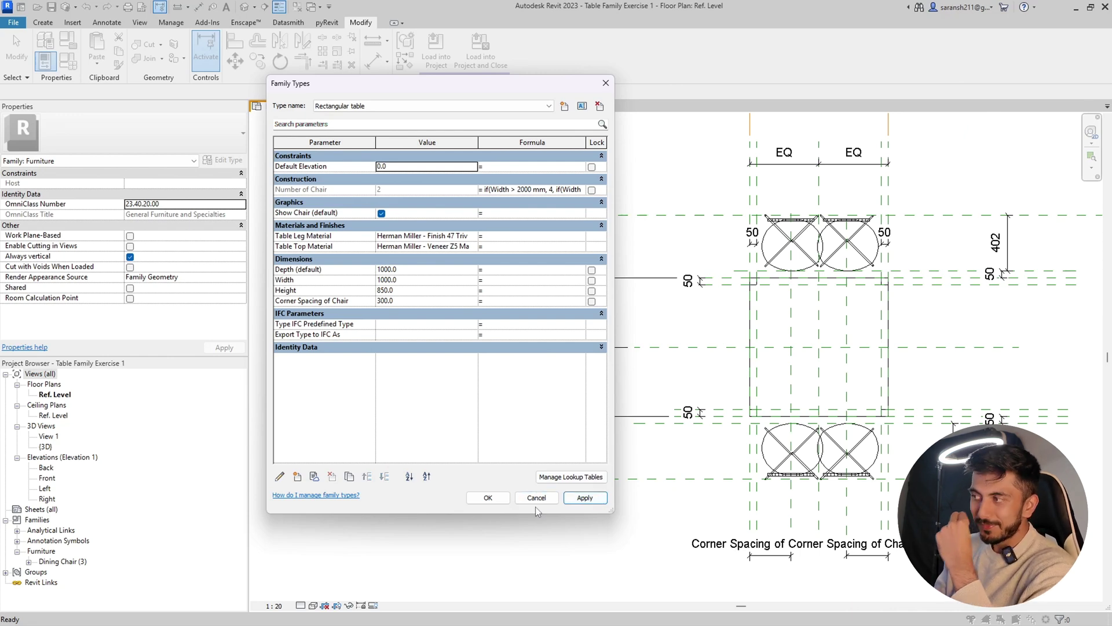
left_click(404, 300)
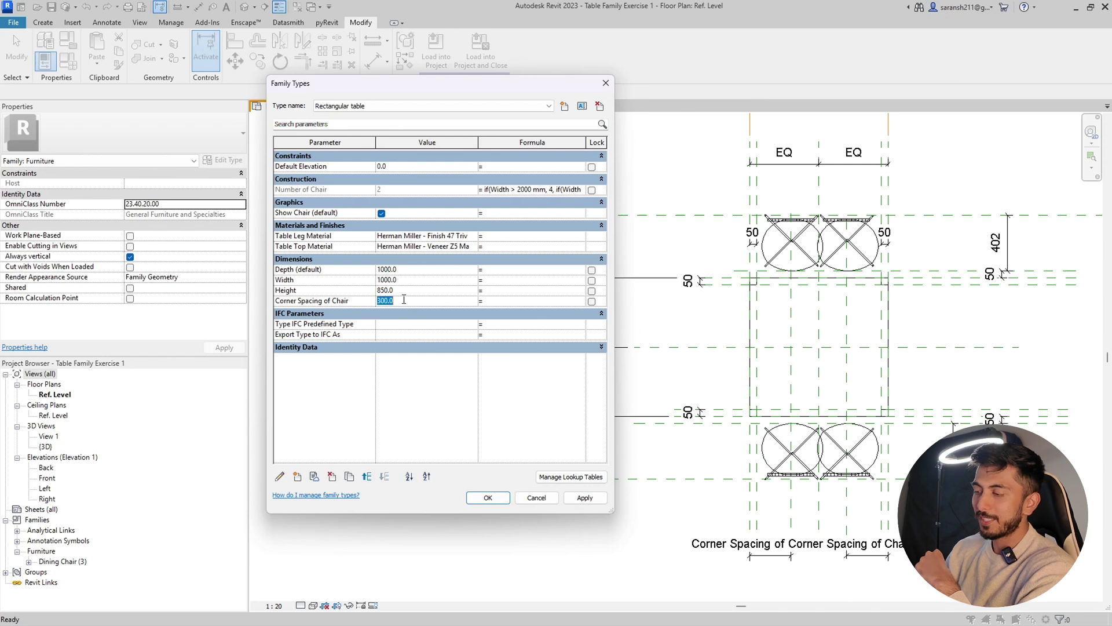
type("200")
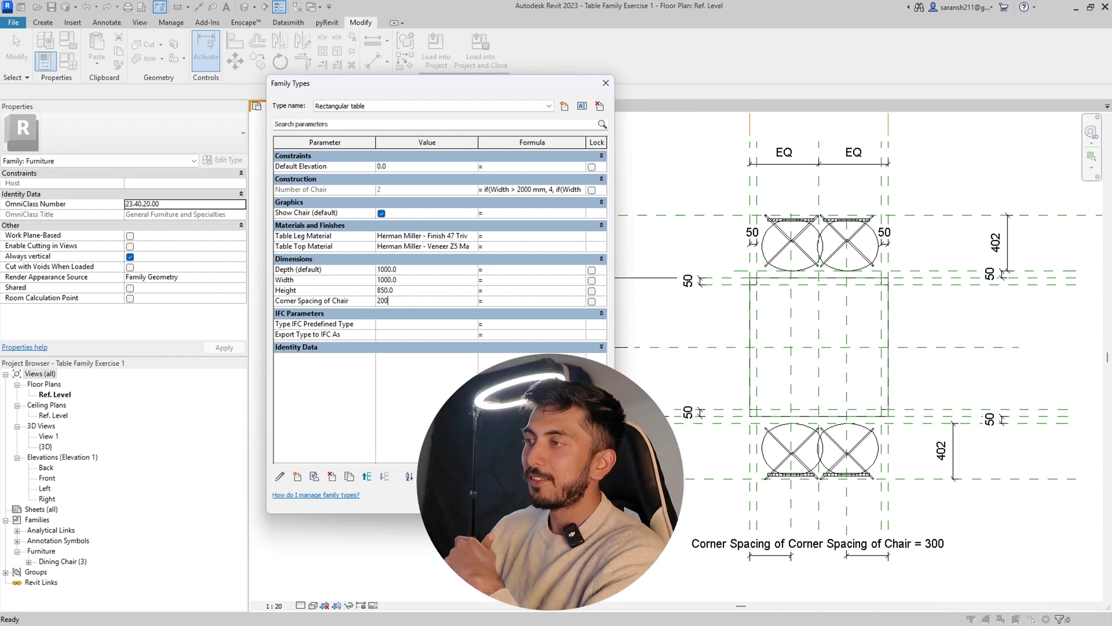
key("Return")
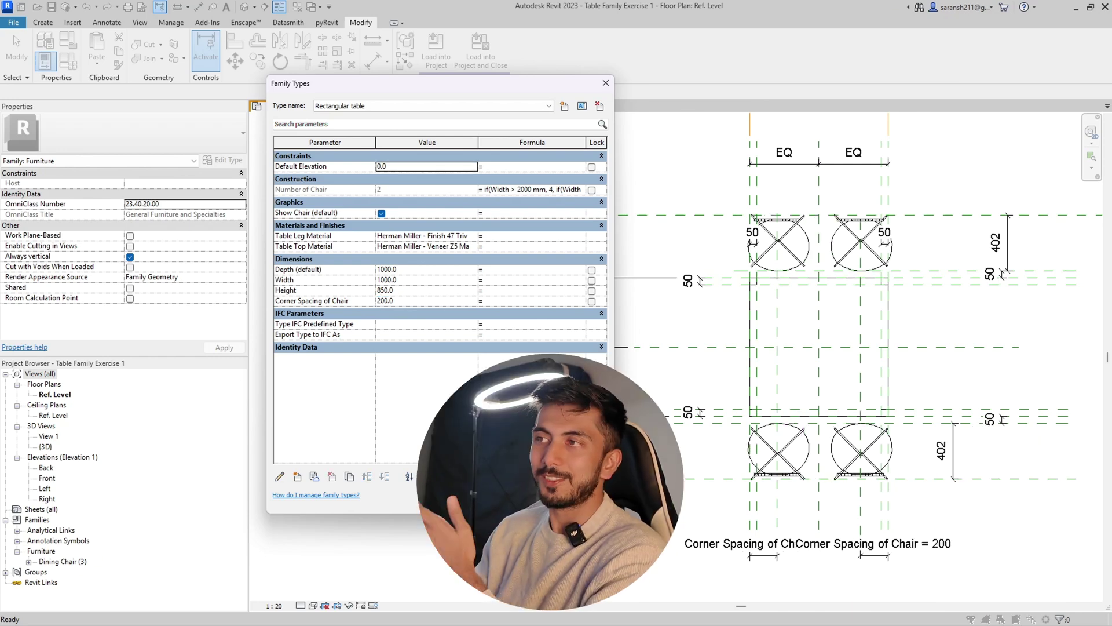